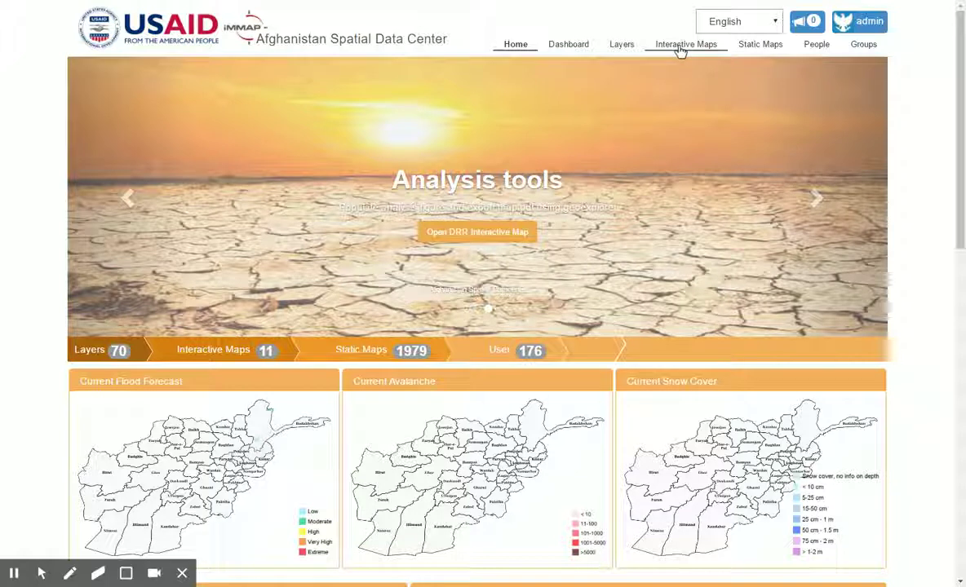
Open the interactive map "Travel time from facilities/locations" for viewing
click(678, 47)
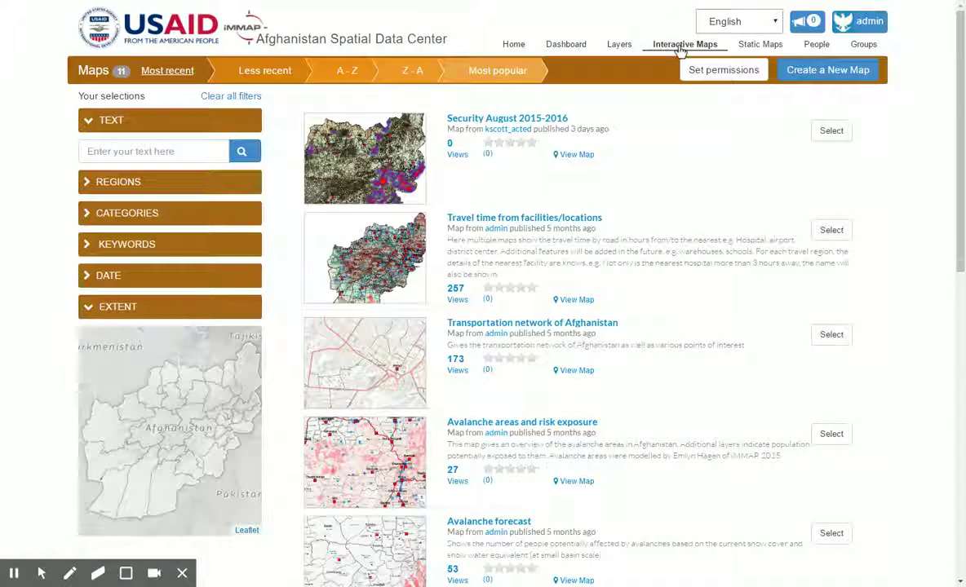
scroll(772, 255, down, 3)
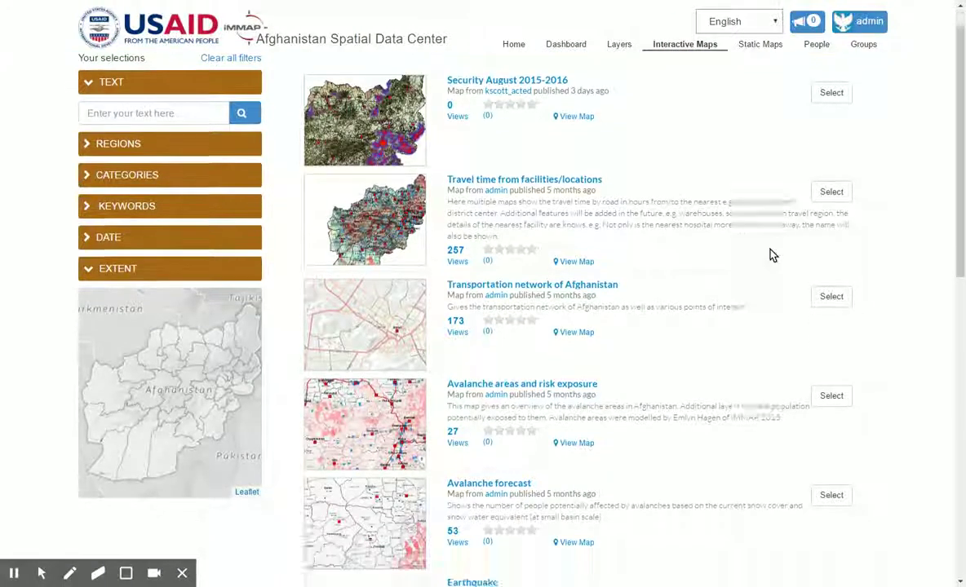
scroll(772, 255, up, 3)
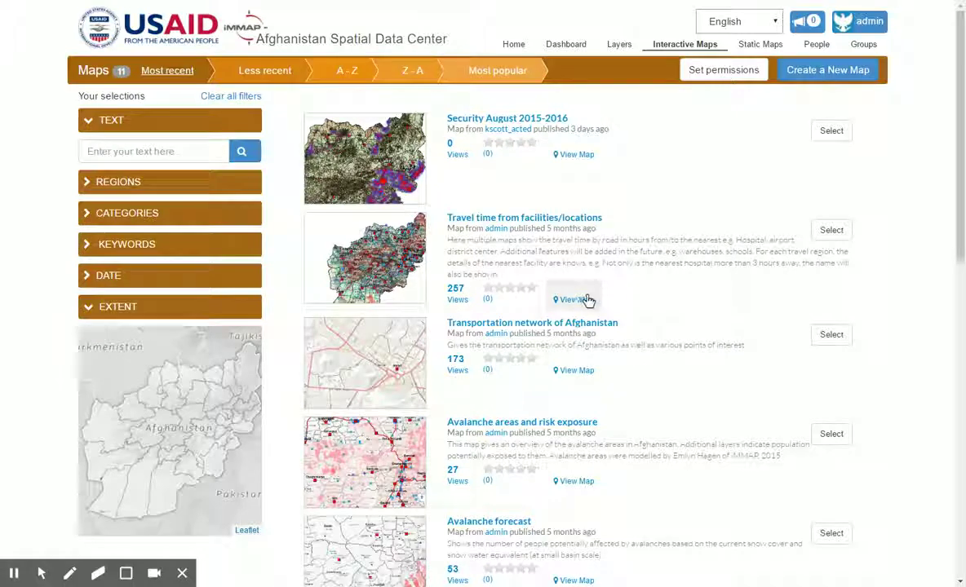
click(565, 303)
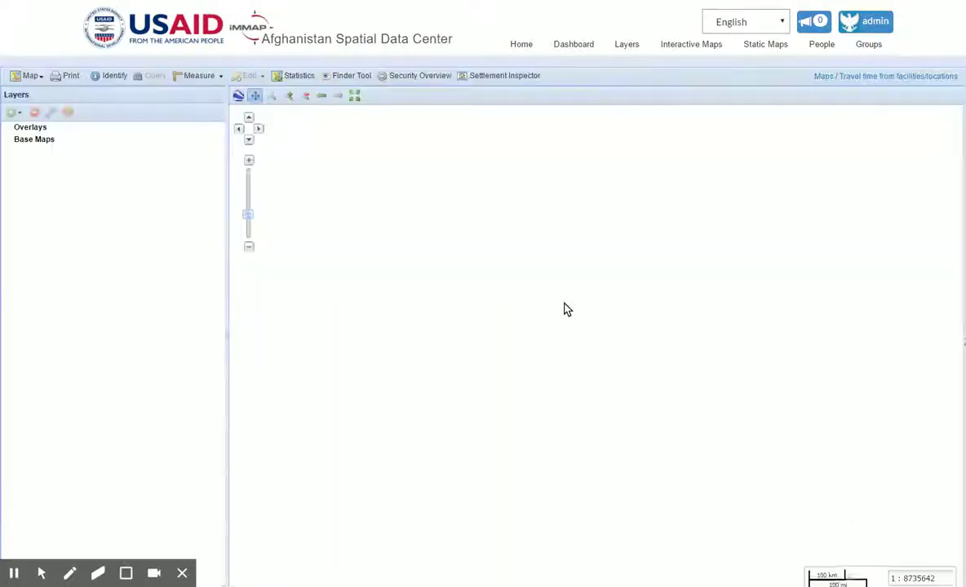
Zoom the map in to the area around Chaghcharan and examine the legend for travel time to nearest hospital (H1-2-3)
click(272, 97)
drag(510, 294, 592, 368)
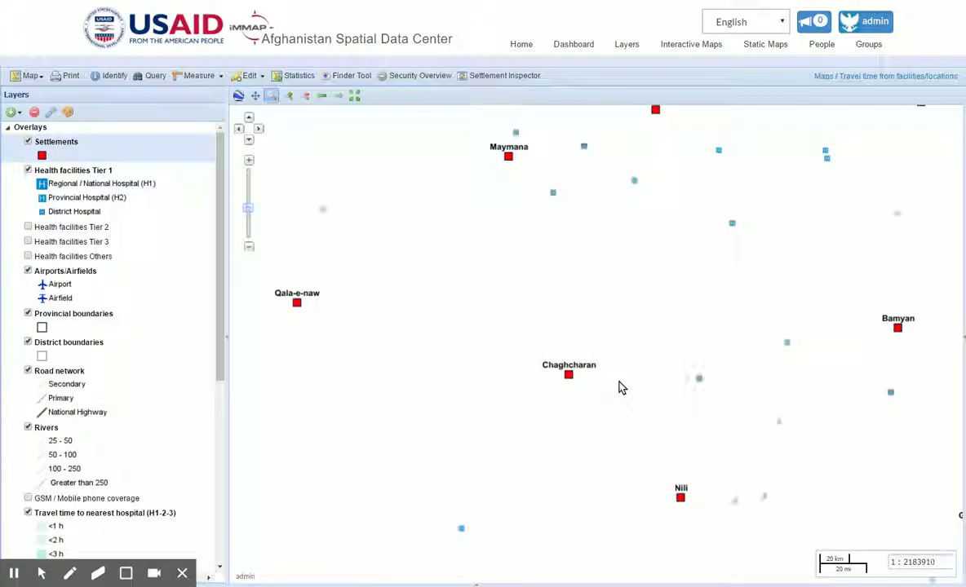
click(618, 388)
scroll(118, 377, down, 3)
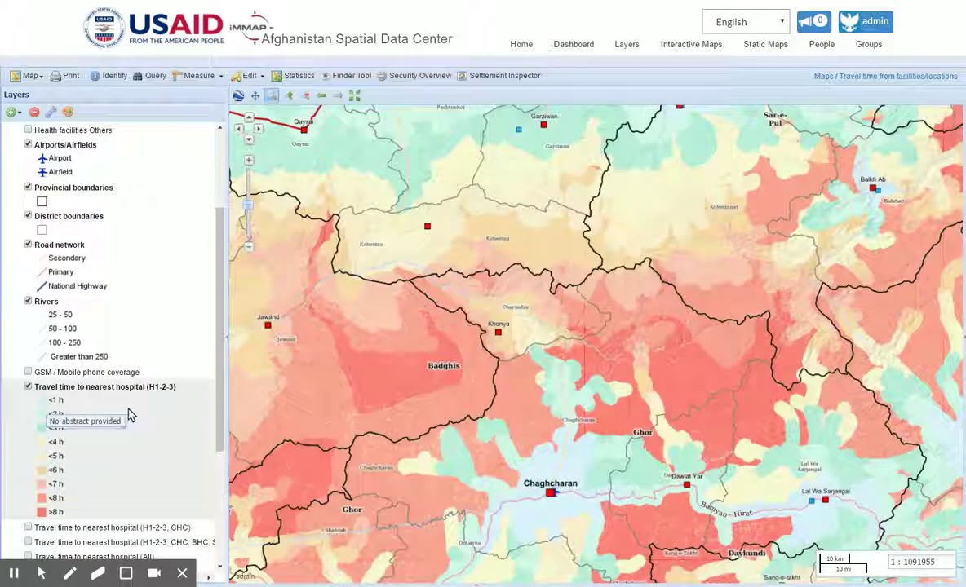
Show the Health facilities Tier 2 and Tier 3 layers, and briefly display the Health facilities Others layer before hiding it again
drag(220, 341, 218, 243)
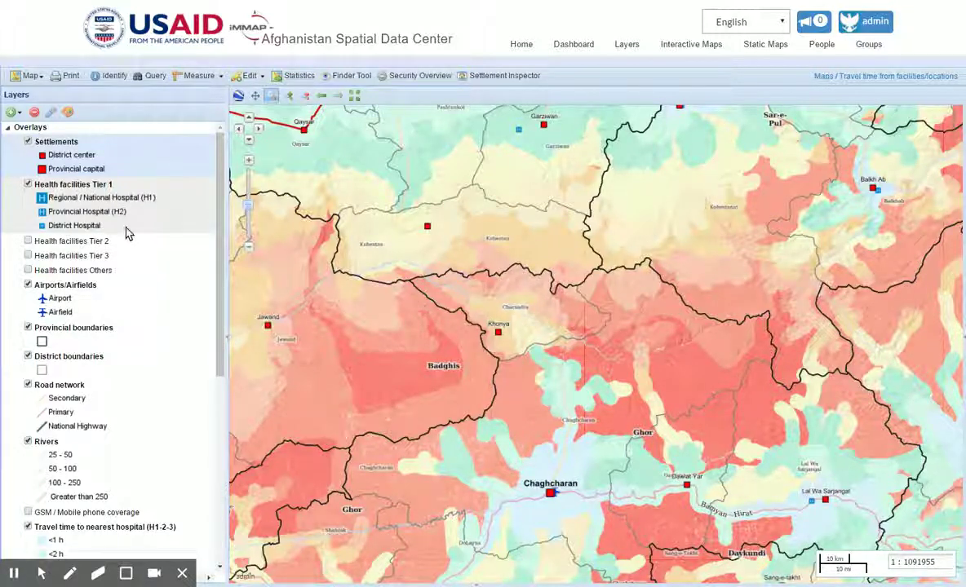
click(29, 242)
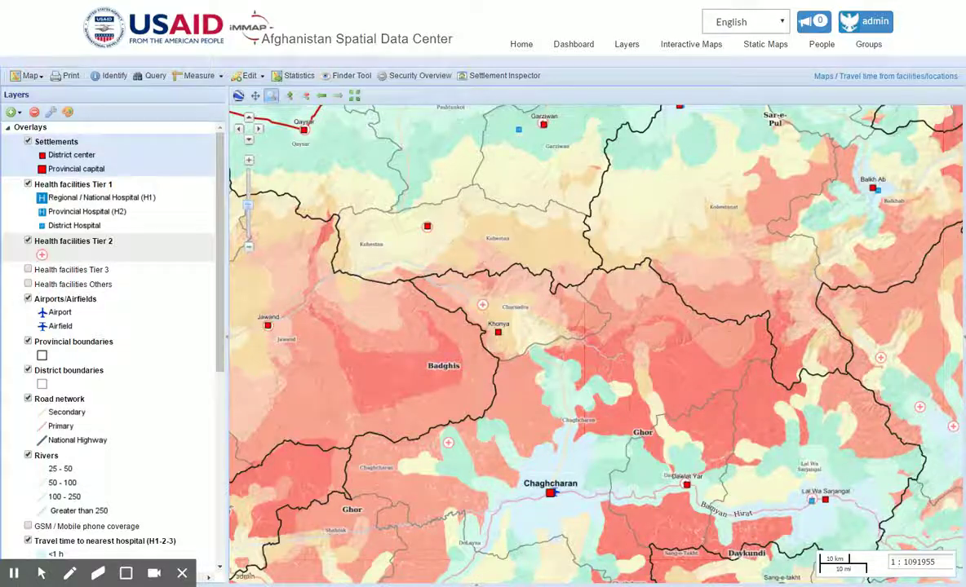
click(29, 269)
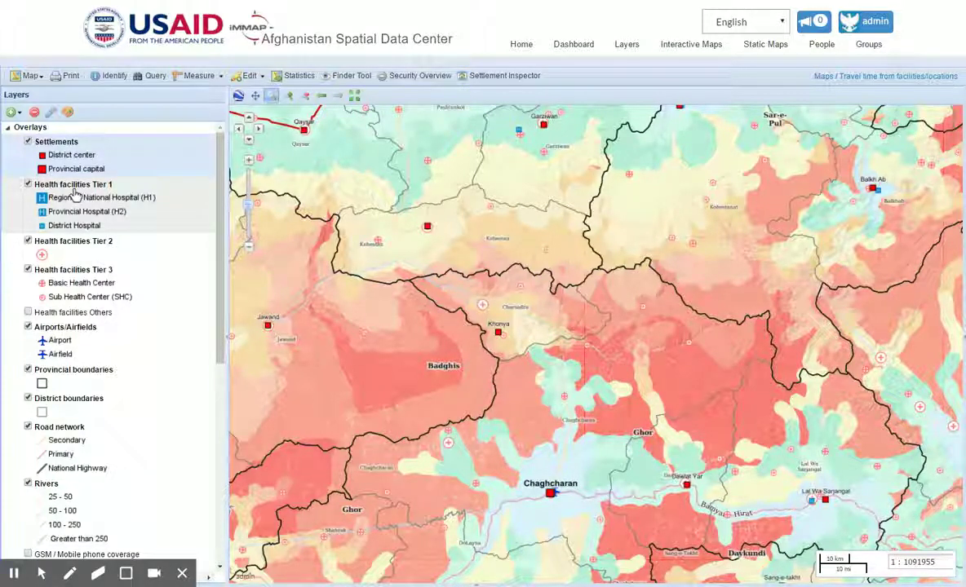
click(28, 312)
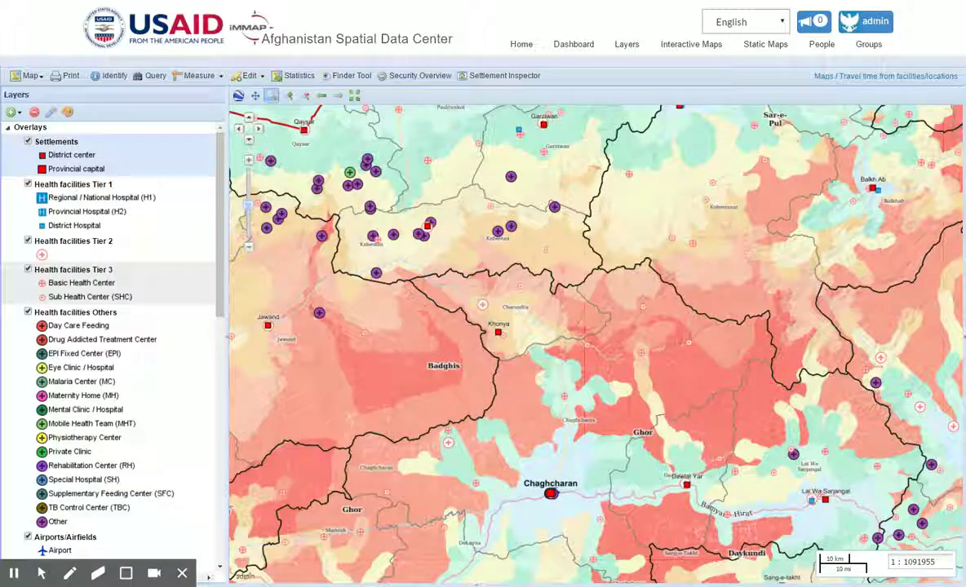
click(27, 311)
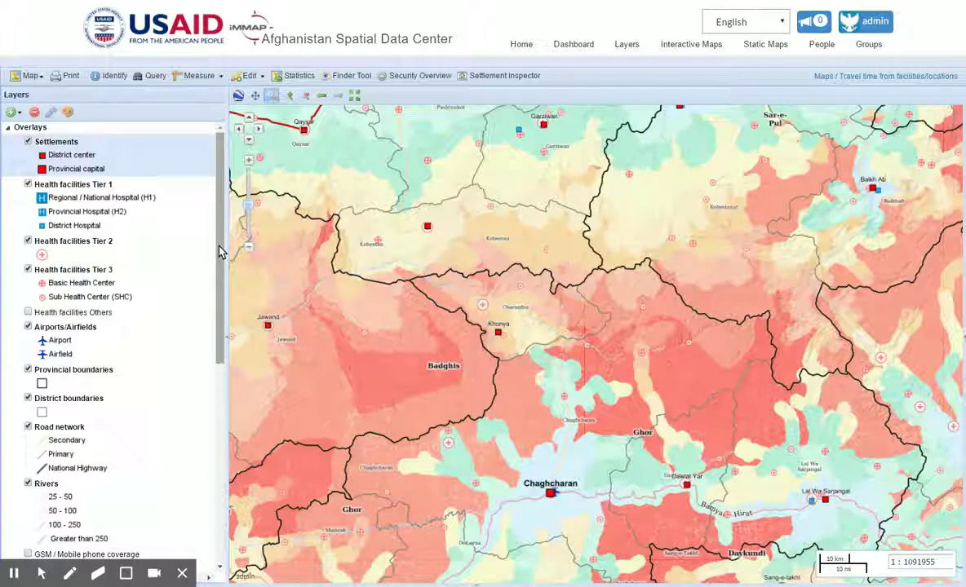
Replace the travel time to nearest hospital (H1-2-3) layer with the (H1-2-3, CHC) version, comparing the two
scroll(219, 254, down, 5)
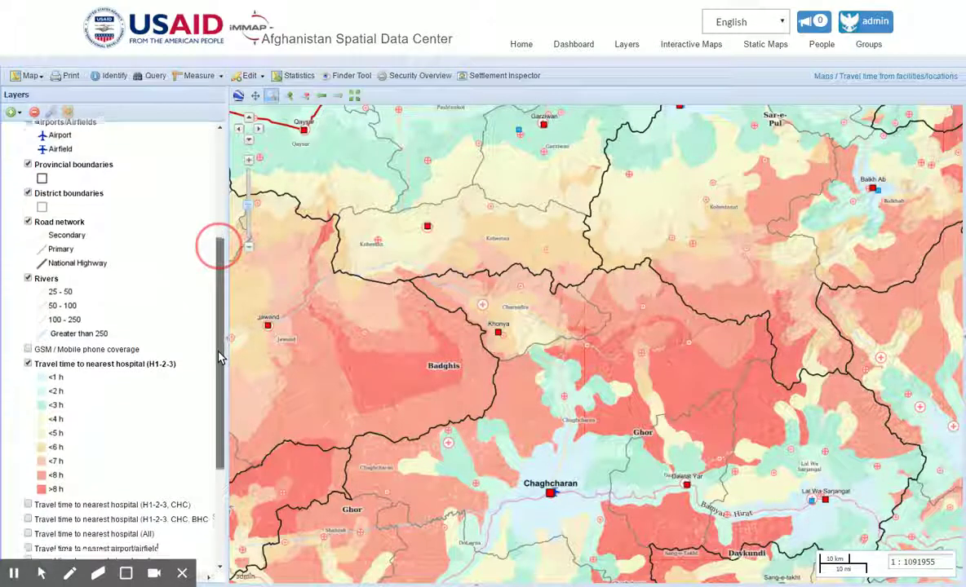
scroll(218, 245, down, 2)
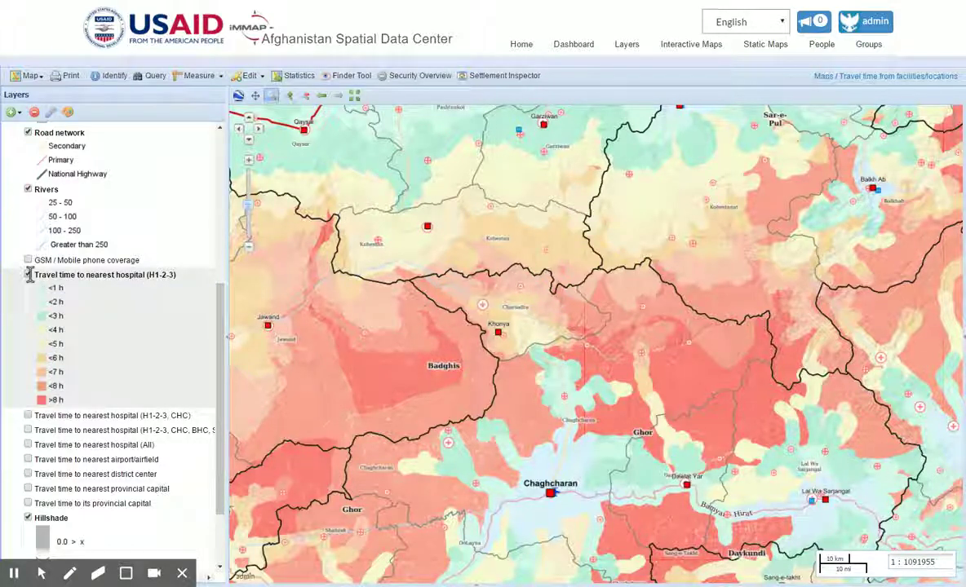
click(28, 415)
click(27, 275)
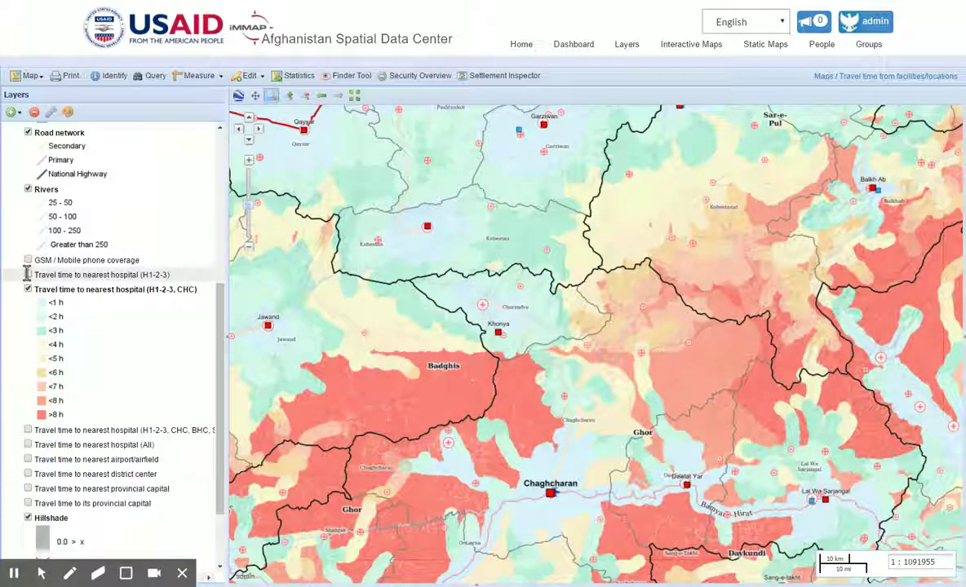
click(27, 275)
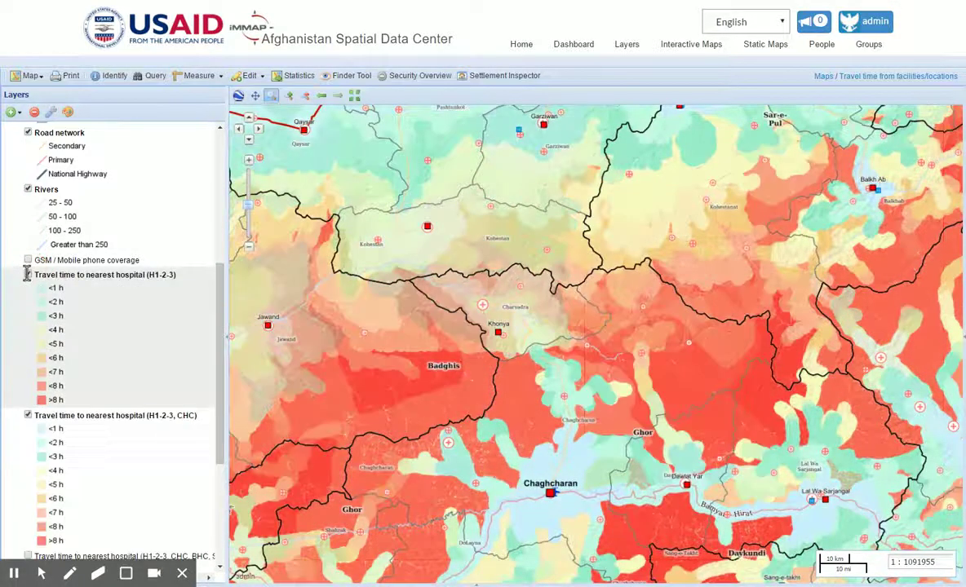
click(27, 274)
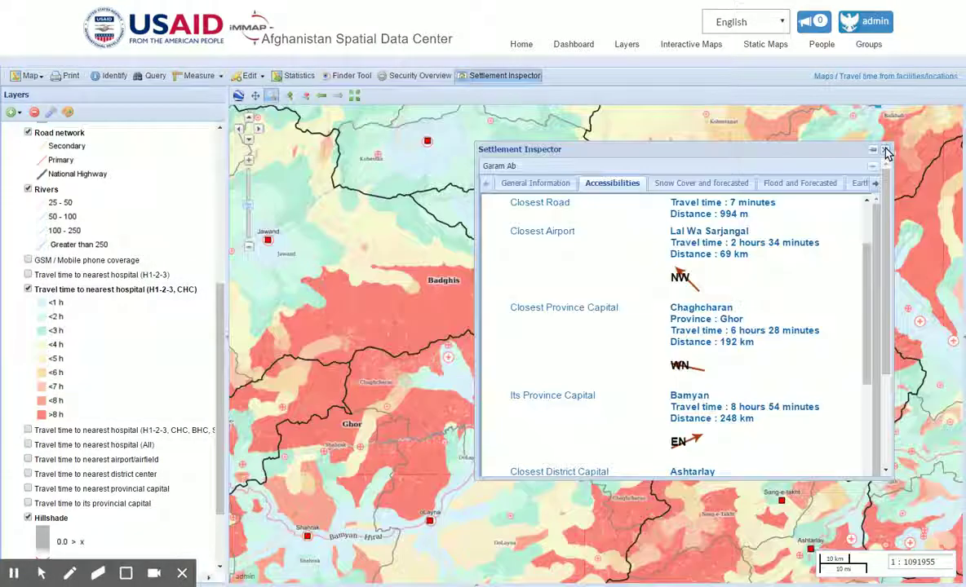
Inspect the accessibility details of the Garam Ab settlement in Panjab district, Bamyan, and close its Settlement Inspector window
click(887, 152)
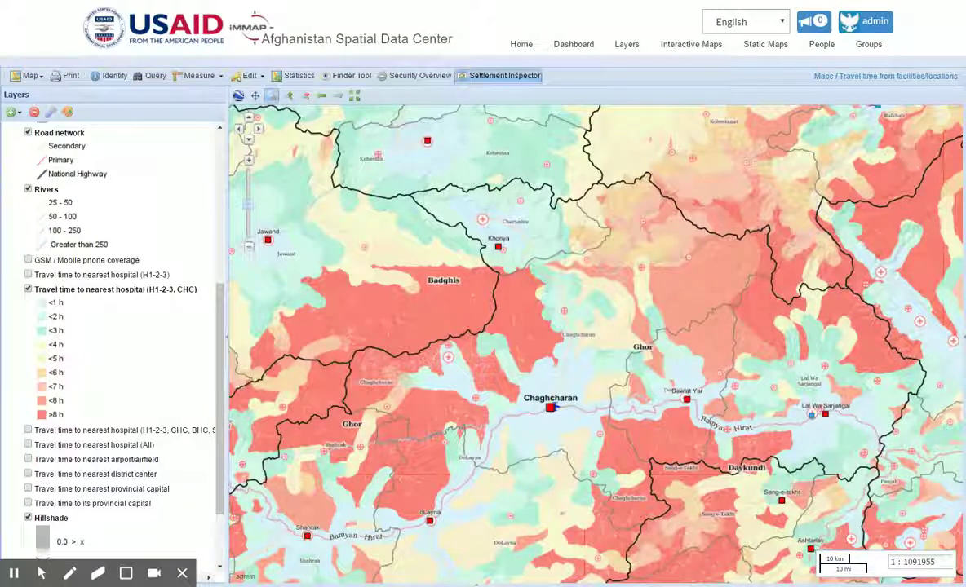
click(876, 490)
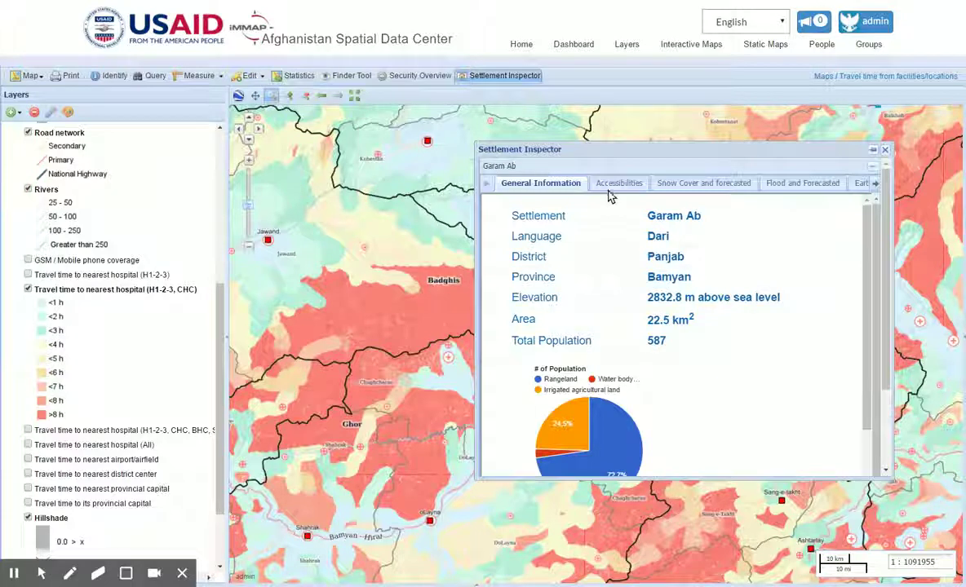
click(607, 185)
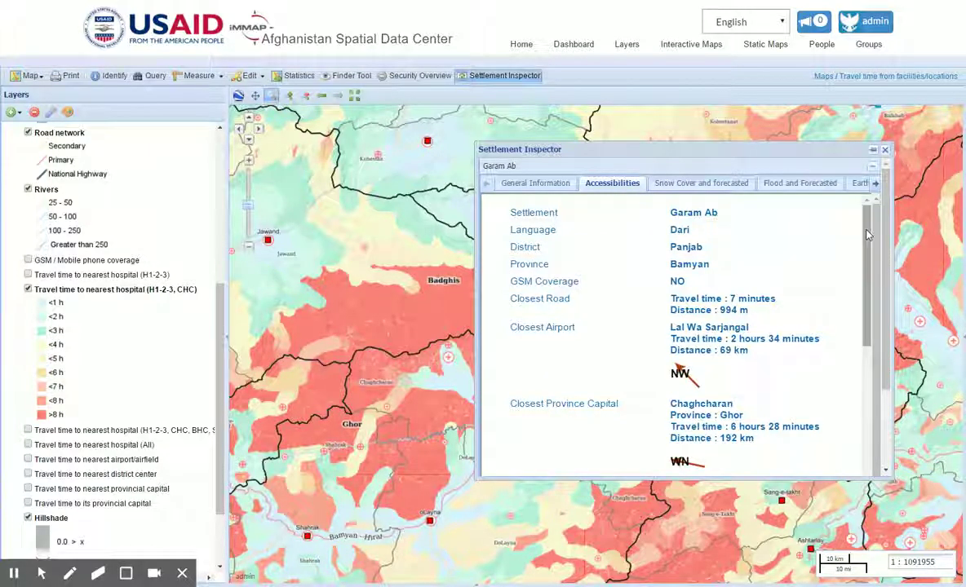
mouse_move(868, 235)
mouse_down()
mouse_move(868, 280)
mouse_move(867, 229)
mouse_up()
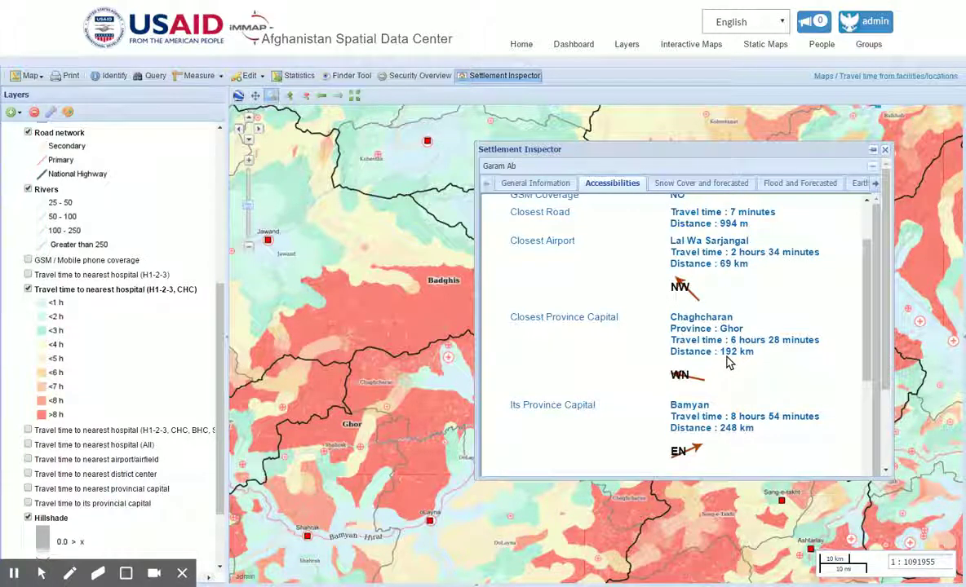
click(886, 151)
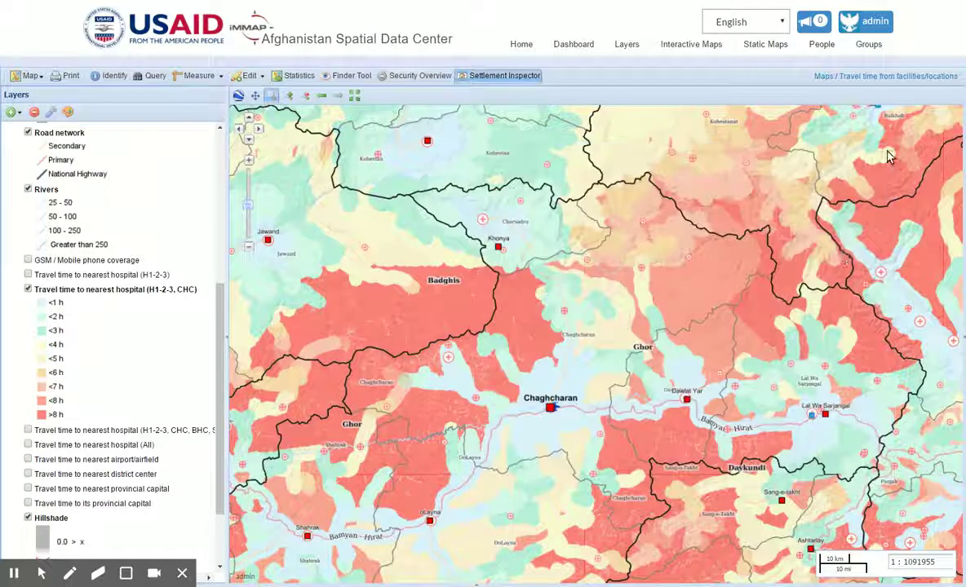
Review travel times from Allah Sang Sufla in Ashtarlay district, Daykundi, to capitals and health facilities, and close the inspector window
click(864, 487)
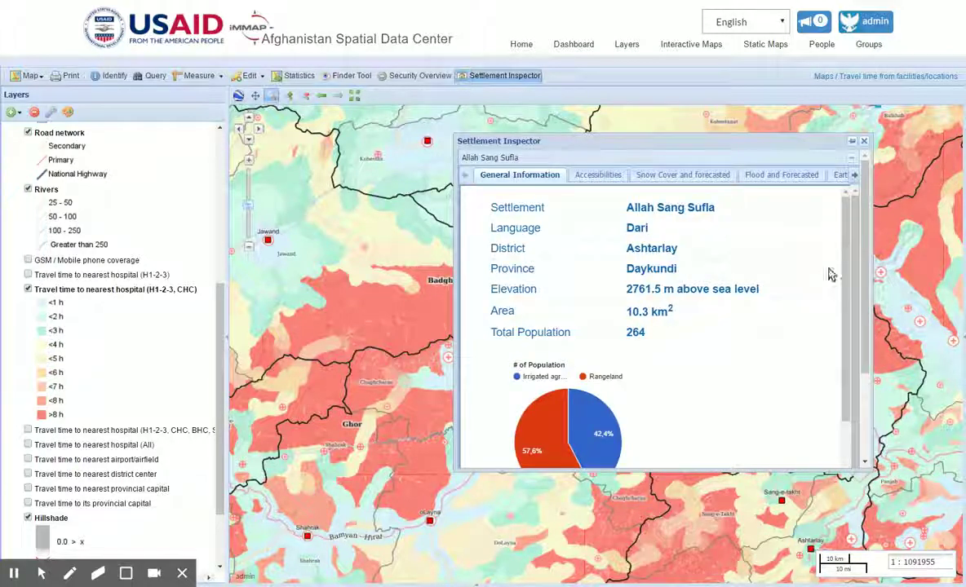
click(595, 175)
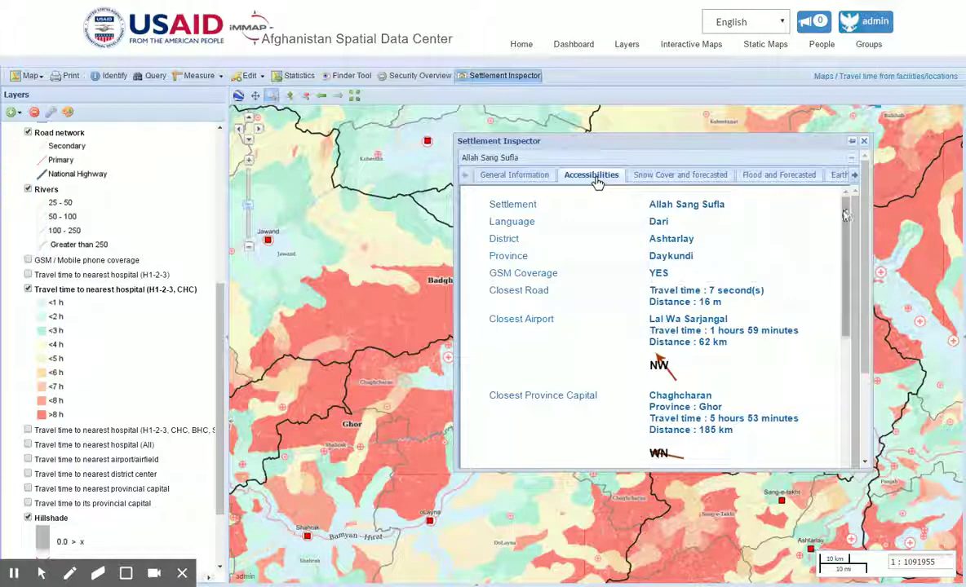
click(848, 210)
scroll(848, 211, down, 5)
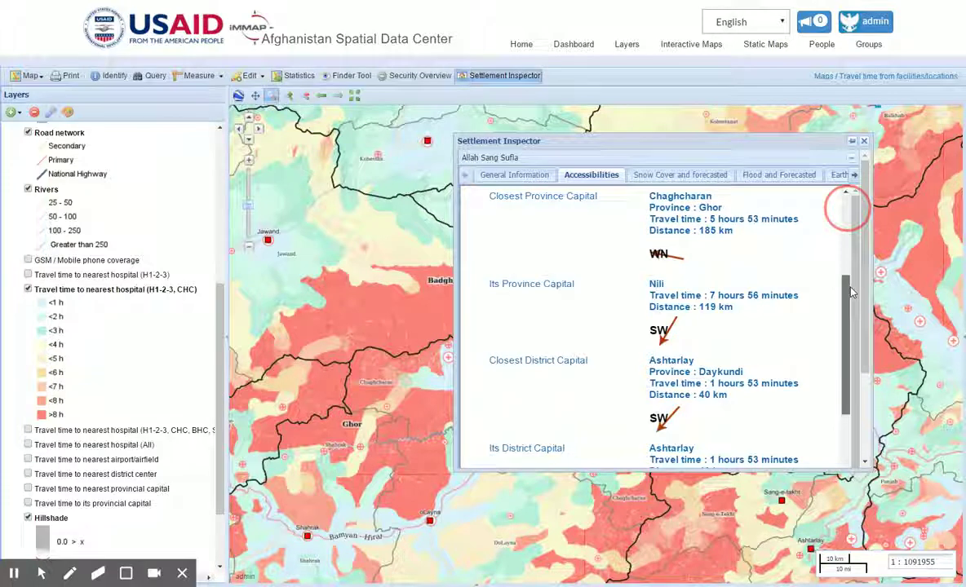
scroll(848, 210, up, 1)
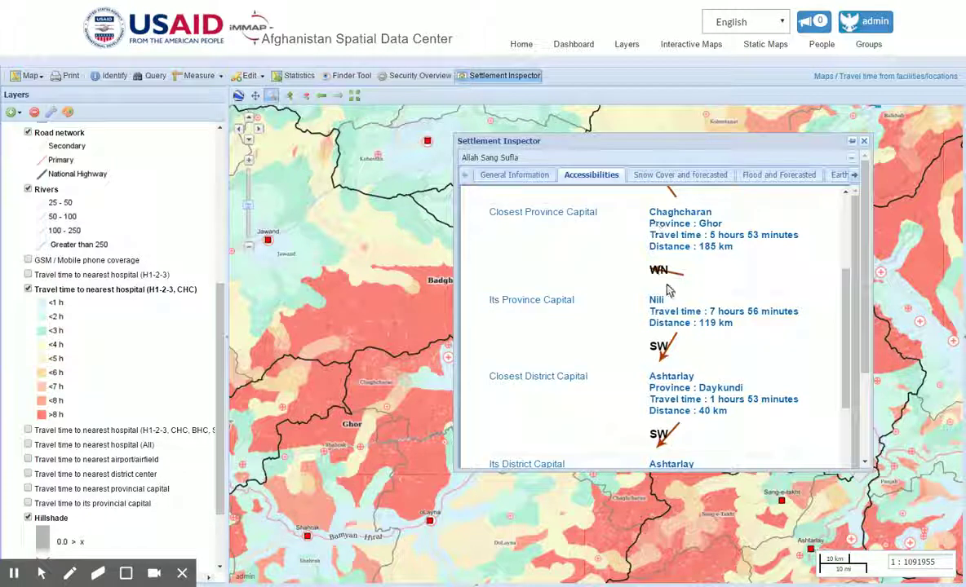
drag(845, 278, 848, 330)
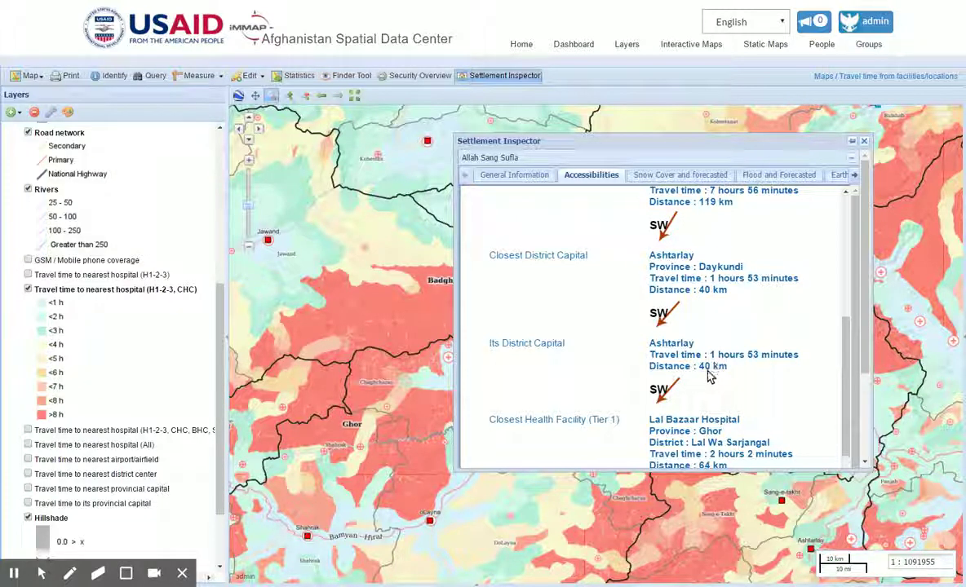
click(864, 141)
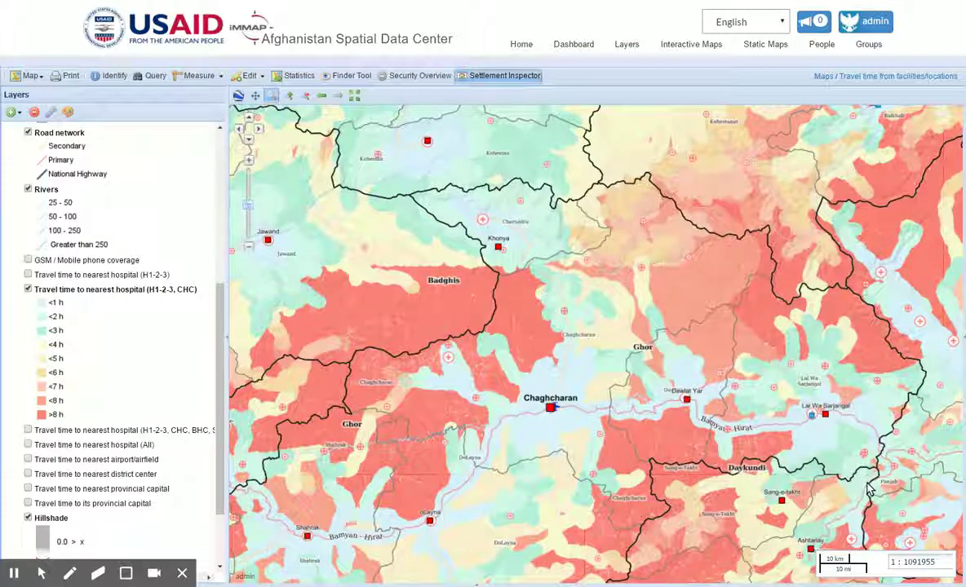
Review the accessibility details of the Seya Chashma (1) settlement in Lal Wa Sarjangal district, Ghor, and close the inspector window
drag(804, 450, 803, 541)
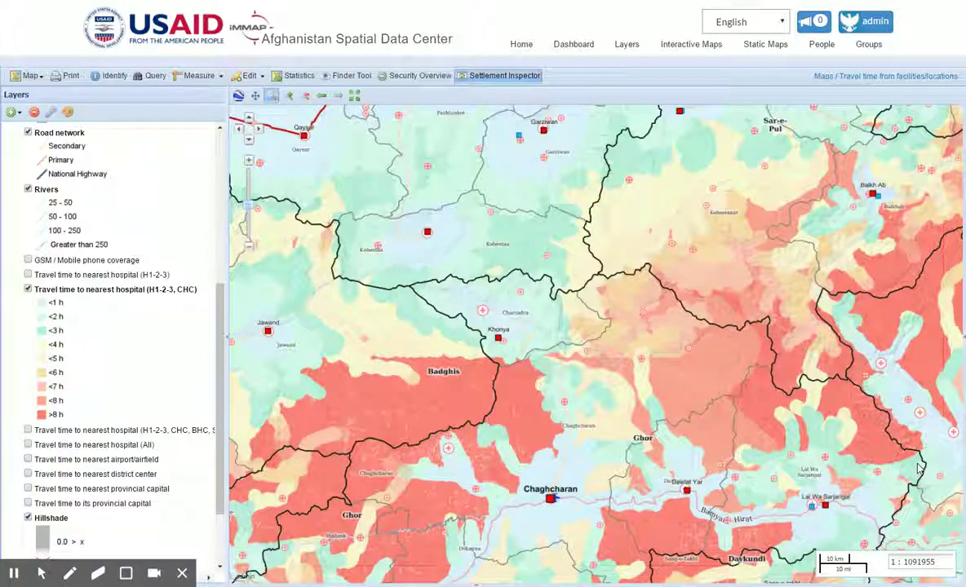
click(852, 437)
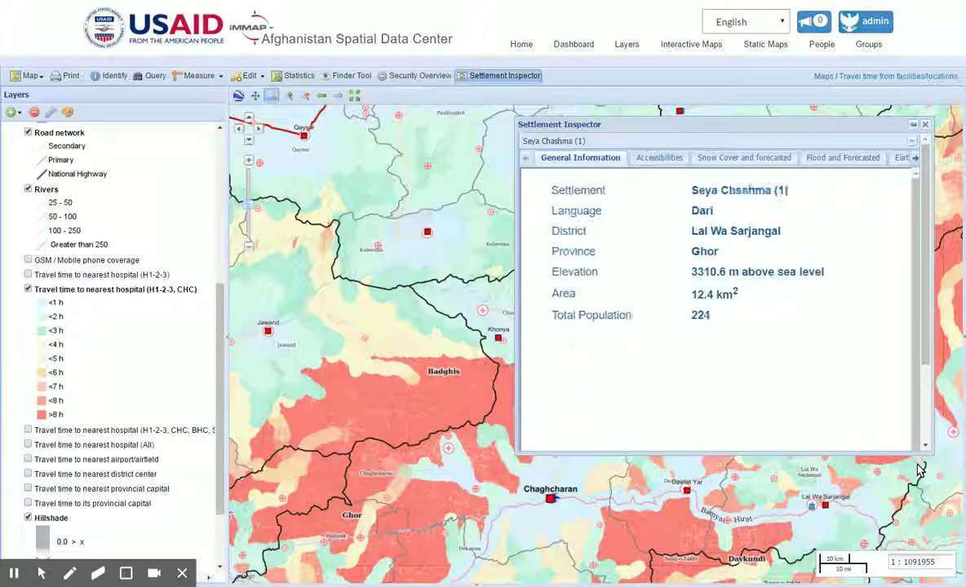
click(647, 158)
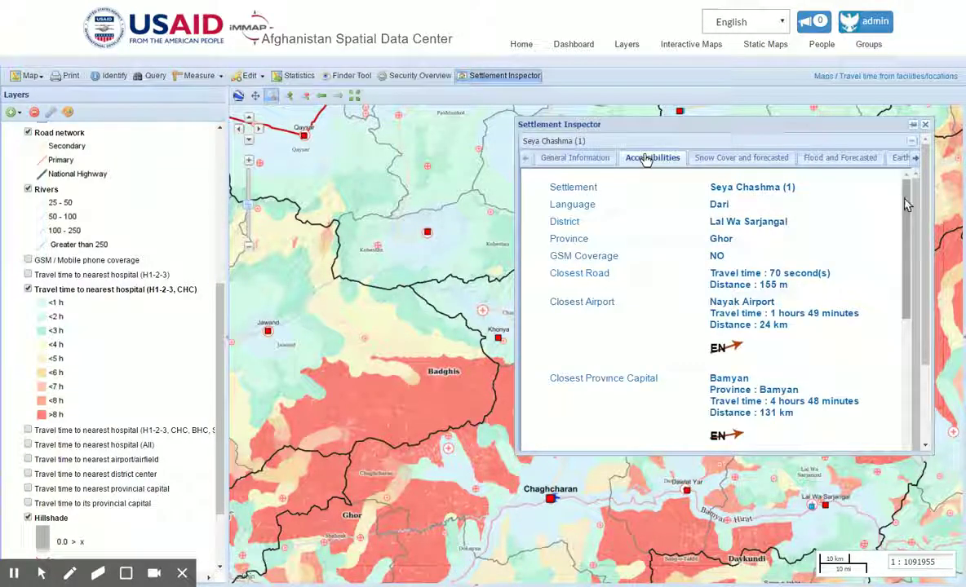
drag(905, 193, 907, 276)
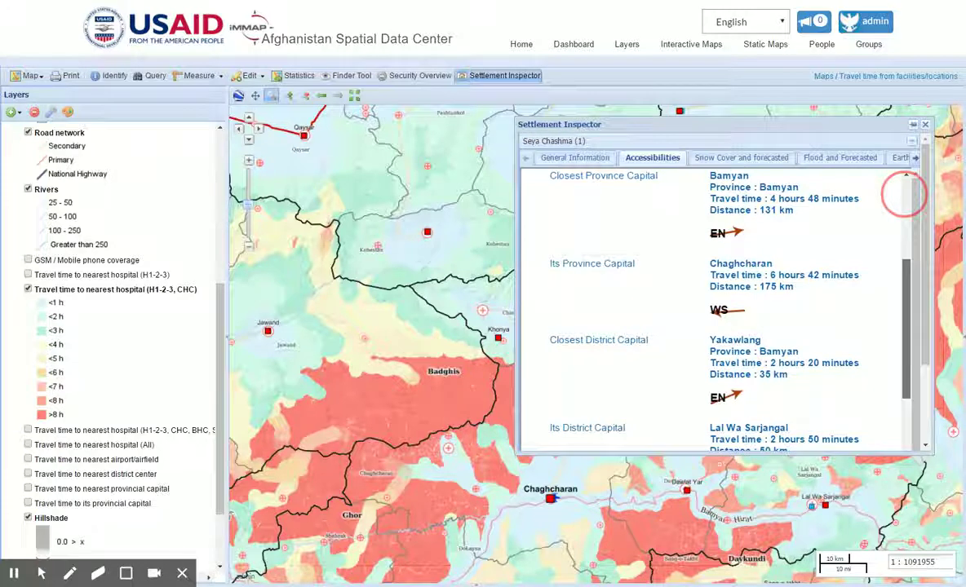
scroll(904, 193, down, 2)
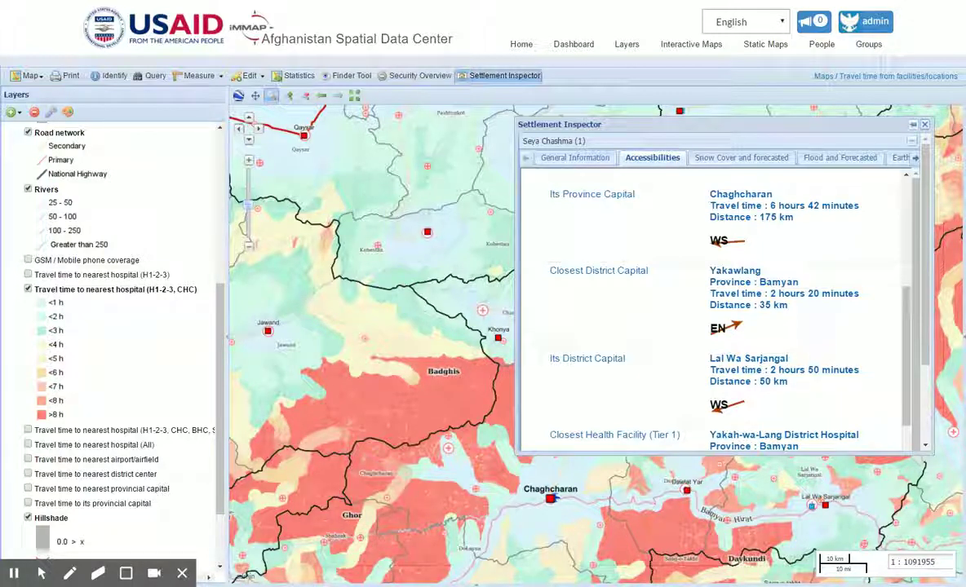
click(924, 124)
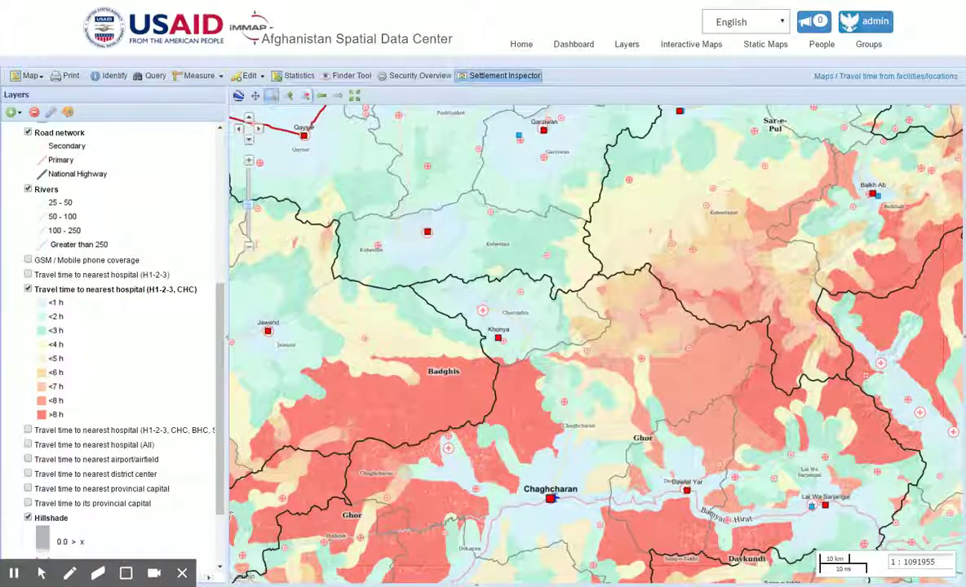
Zoom the map out one level to a wider regional view and hide the Health facilities Tier 2 layer
click(306, 96)
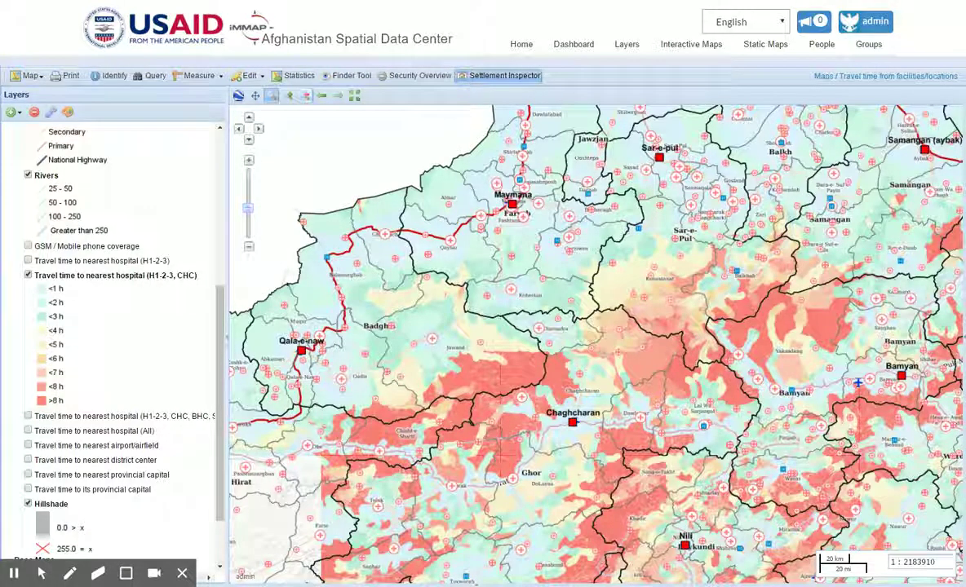
mouse_move(217, 306)
mouse_down()
mouse_move(201, 166)
mouse_move(90, 229)
mouse_up()
click(28, 227)
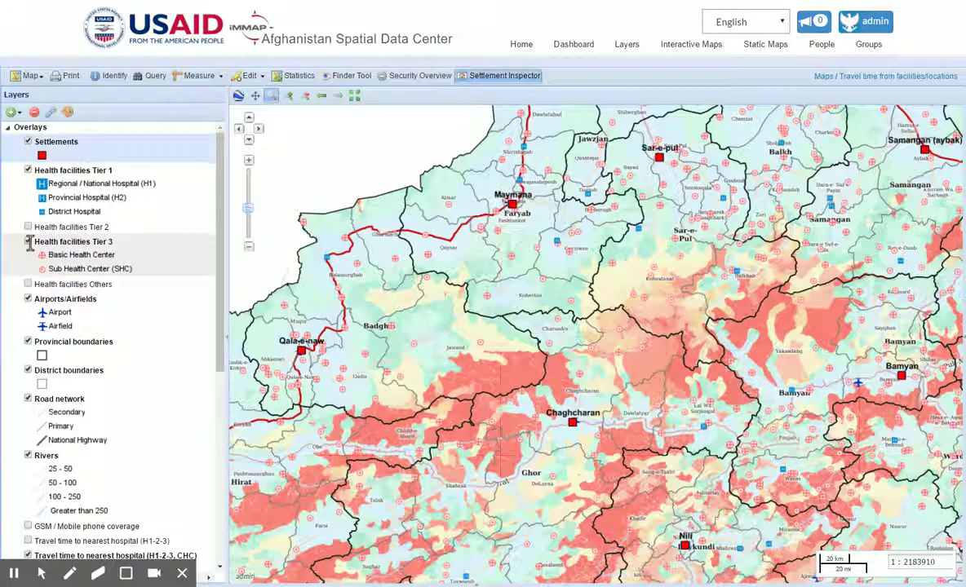
Hide the Health facilities Tier 3 layer and open the Avalanche forecast map from the interactive maps list
click(28, 241)
click(688, 45)
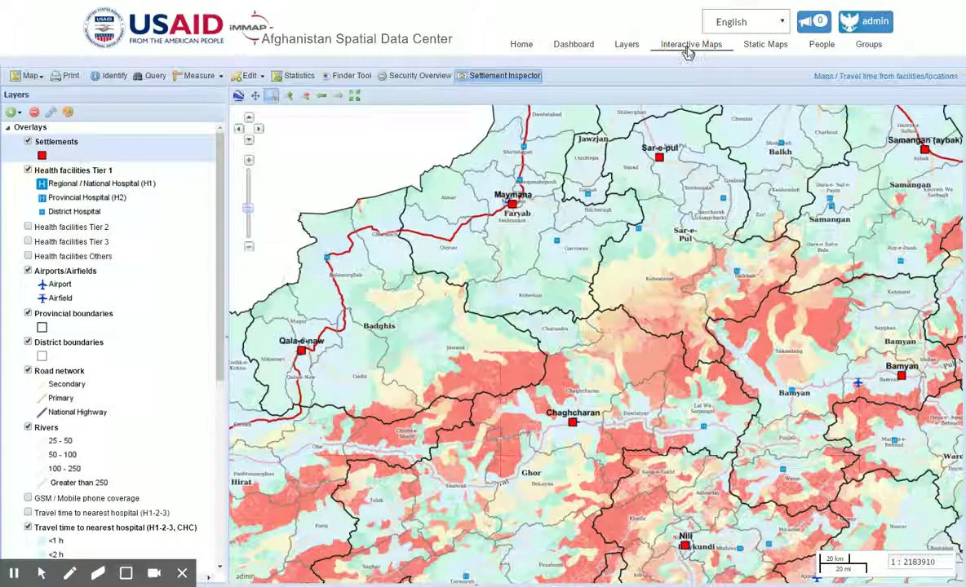
scroll(576, 422, down, 3)
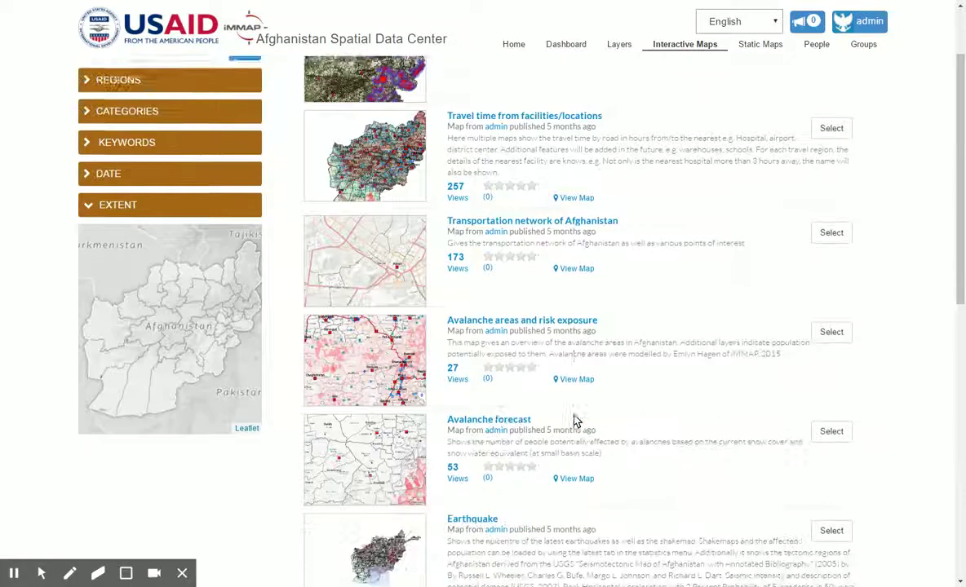
click(576, 361)
click(585, 451)
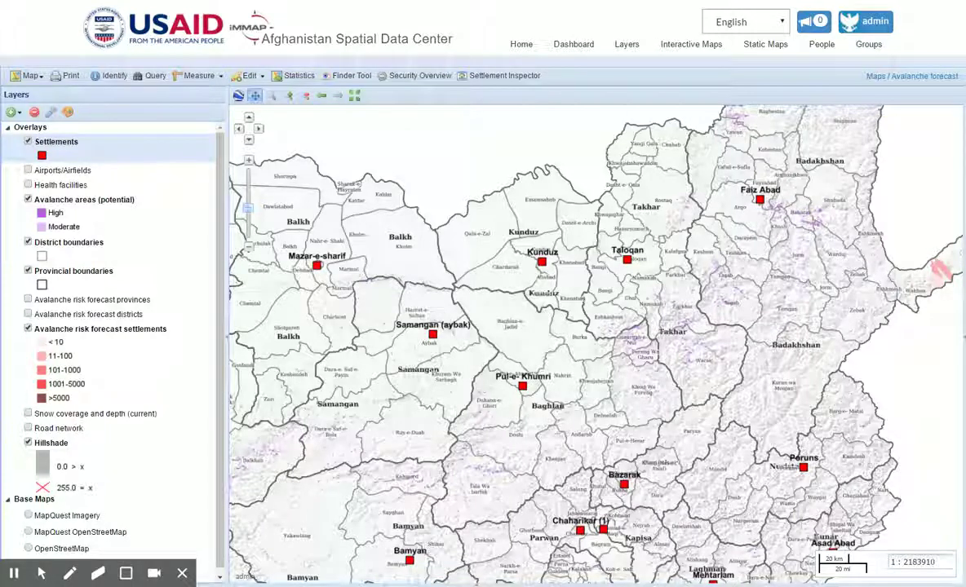
Generate statistics for Entire Afghanistan, and for a small triangular area drawn near Farkhar in Takhar province
click(302, 75)
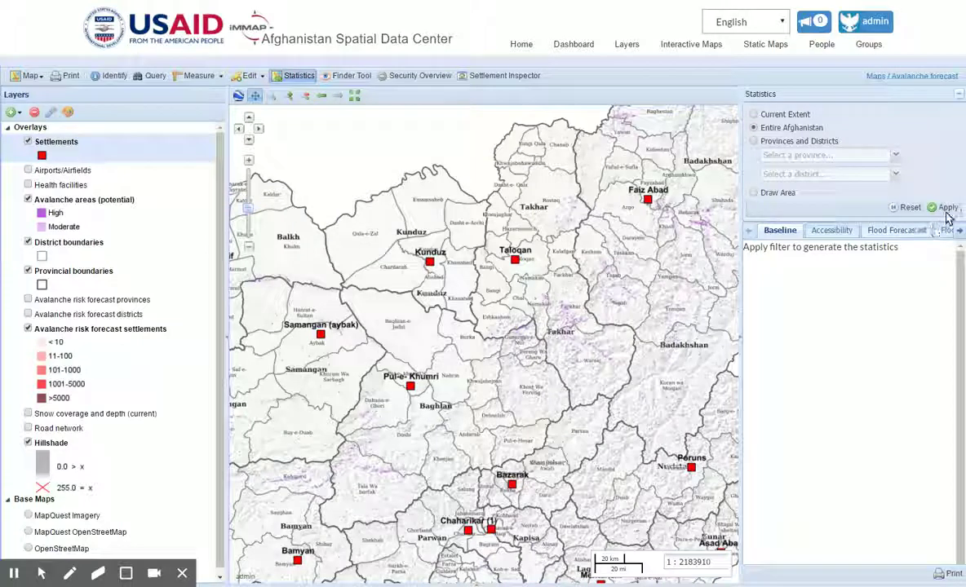
click(946, 209)
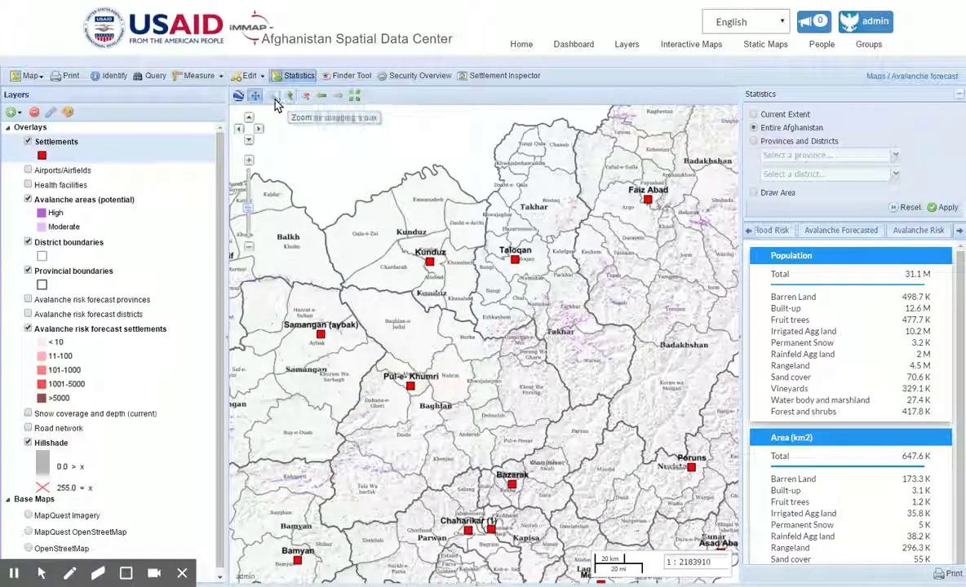
click(754, 192)
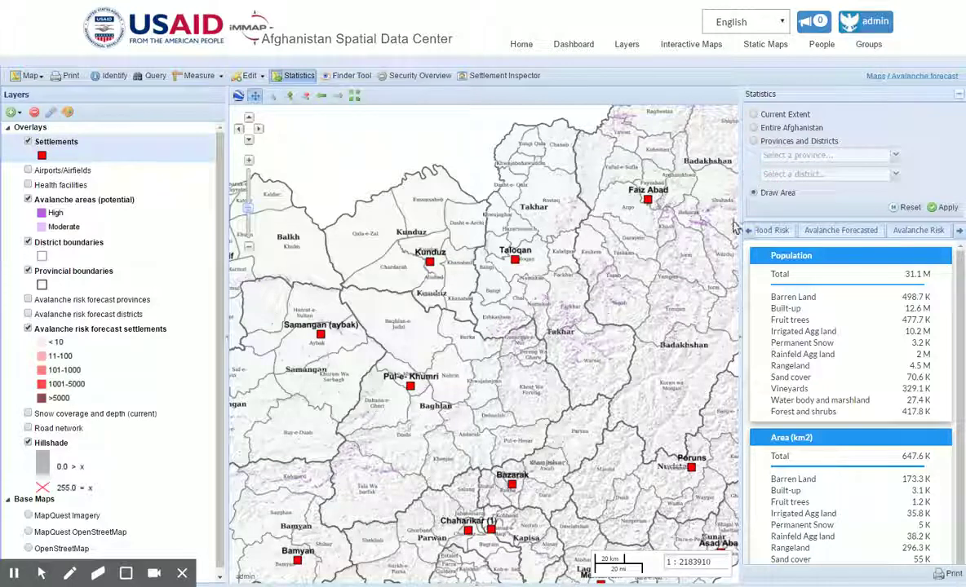
click(566, 282)
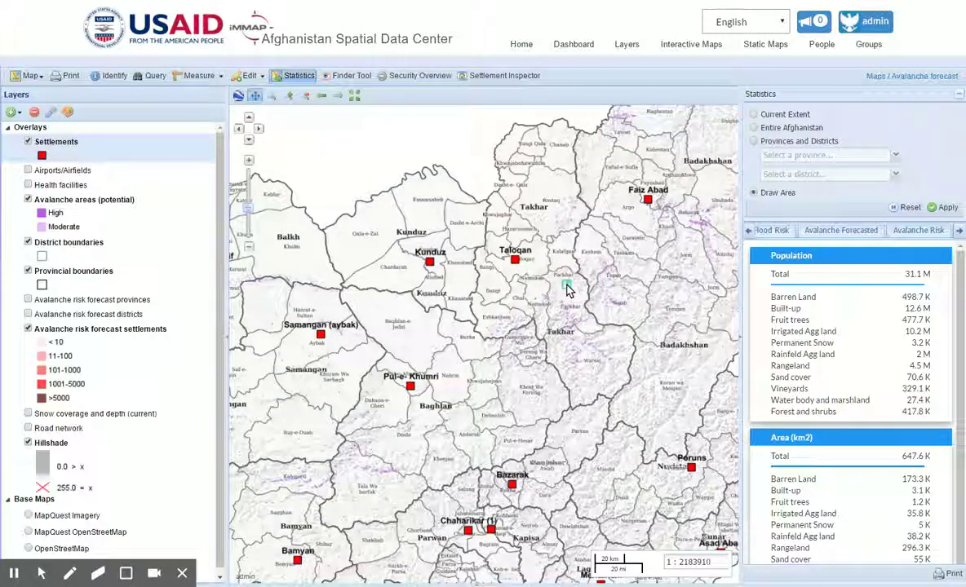
double_click(526, 265)
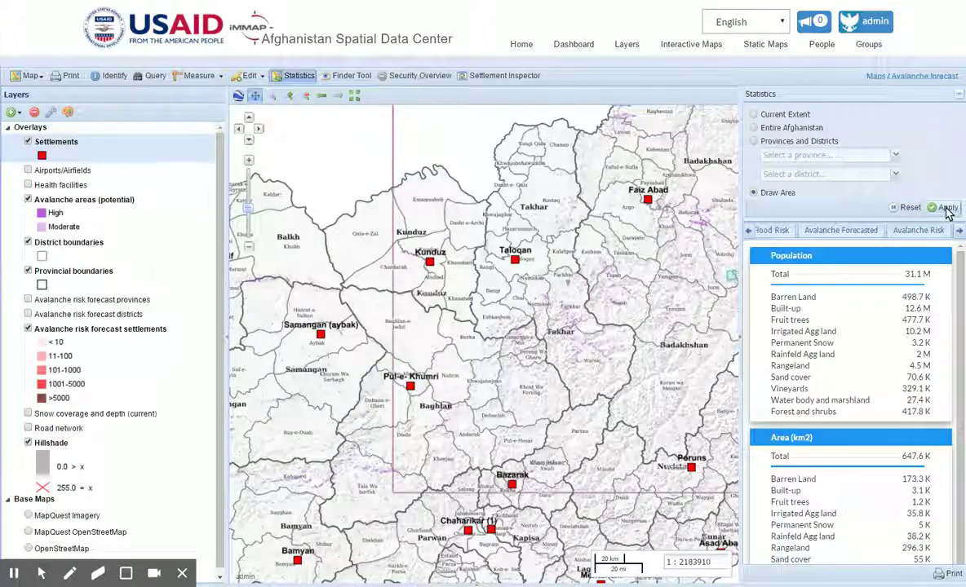
click(944, 208)
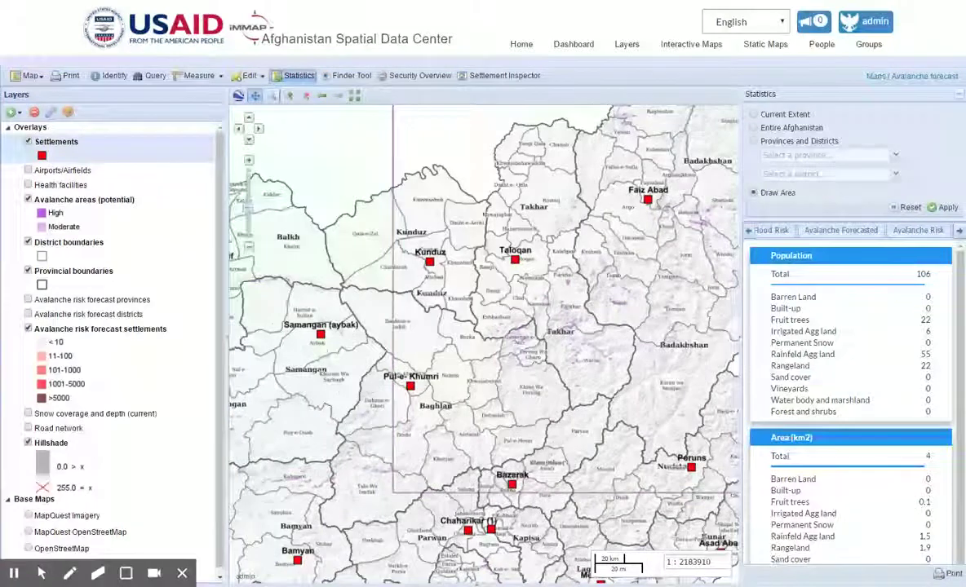
Switch the base map to Google Satellite around the drawn triangle and hide the Avalanche areas (potential) layer
click(271, 97)
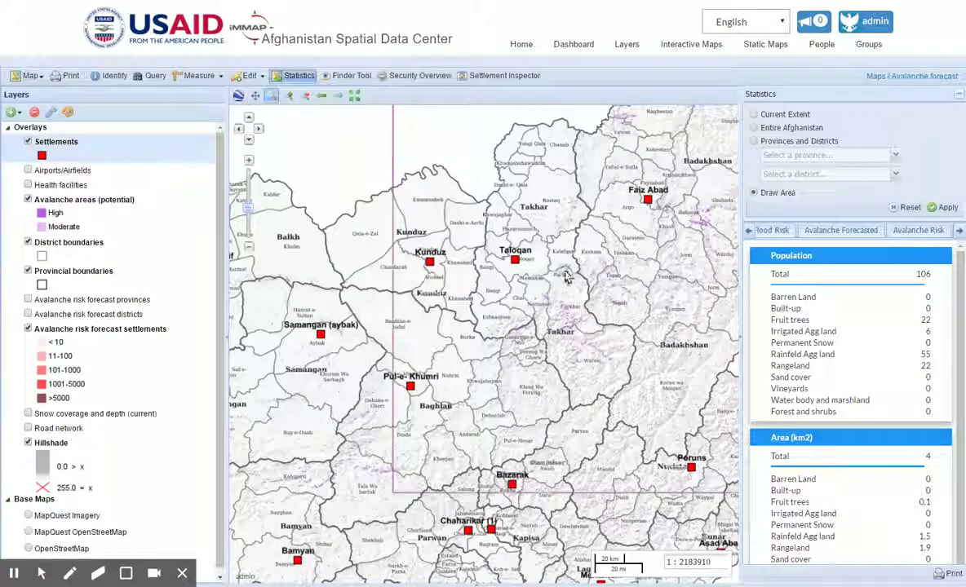
drag(561, 274, 578, 295)
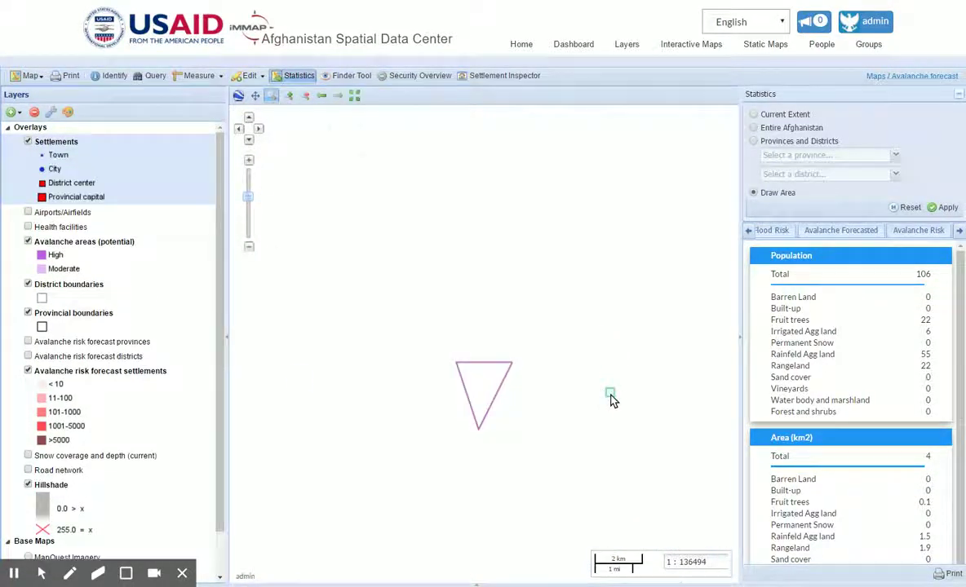
mouse_move(392, 302)
mouse_down()
mouse_move(574, 458)
mouse_move(584, 483)
mouse_up()
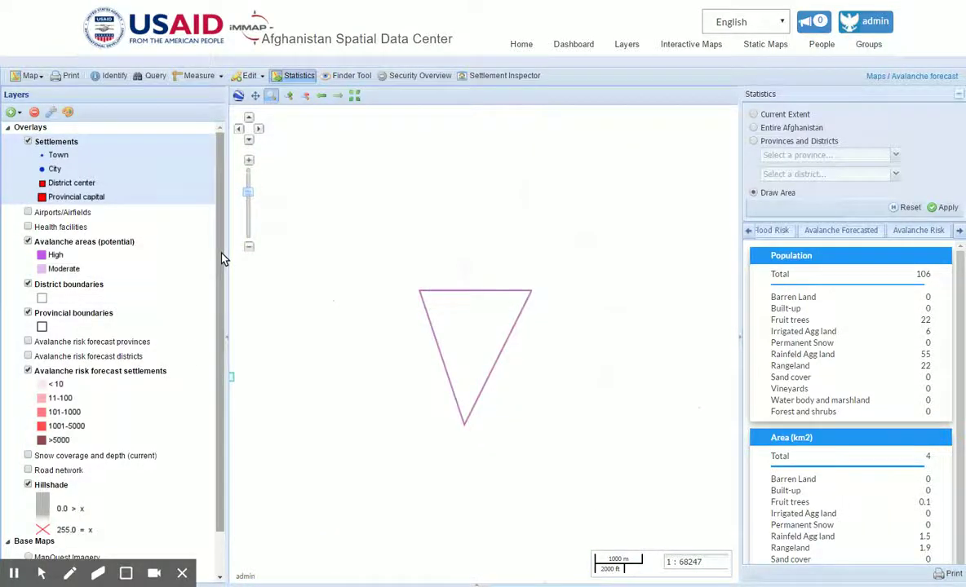
drag(222, 254, 220, 412)
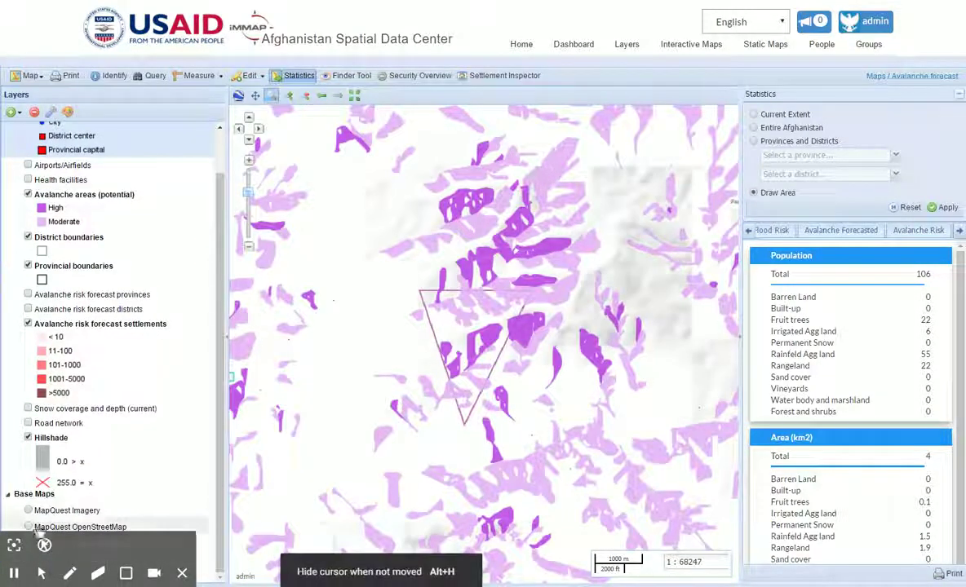
click(182, 573)
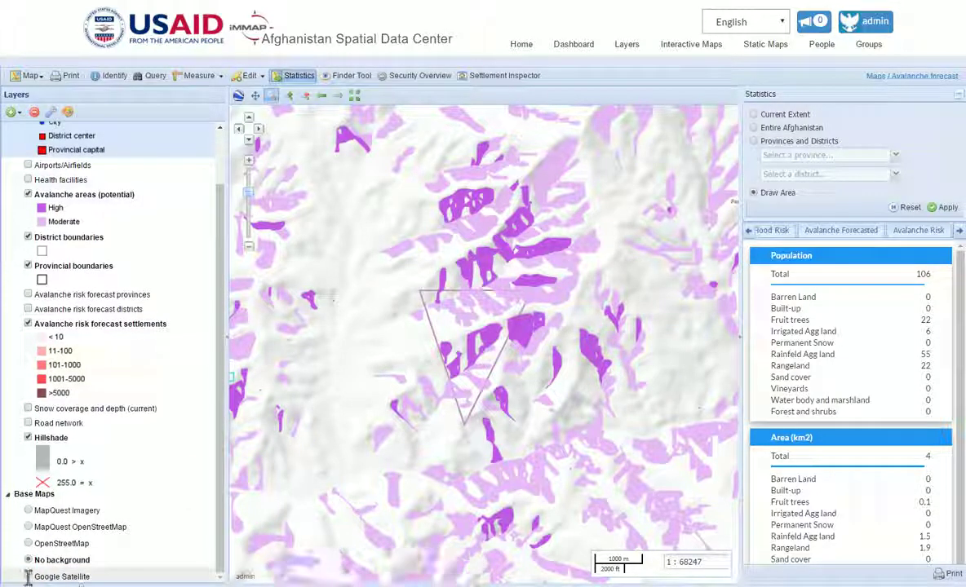
click(27, 576)
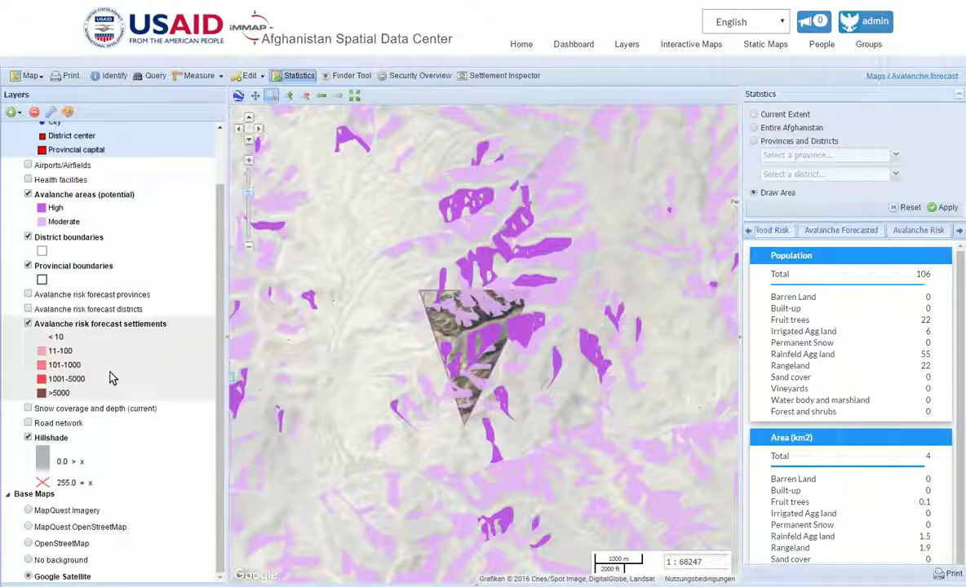
click(27, 195)
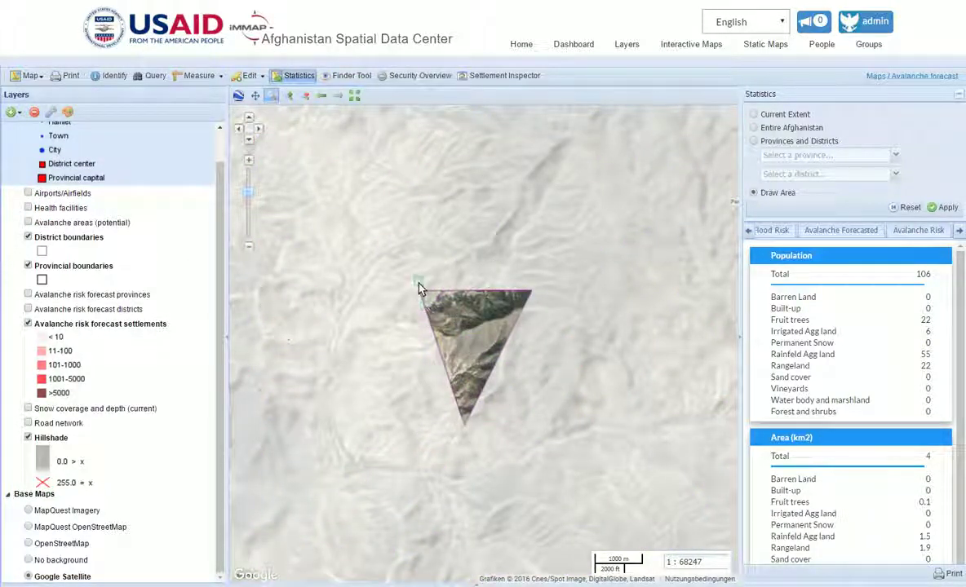
Inspect the satellite imagery of the terrain inside the drawn triangle, and reset the statistics to clear the area
drag(412, 276, 463, 320)
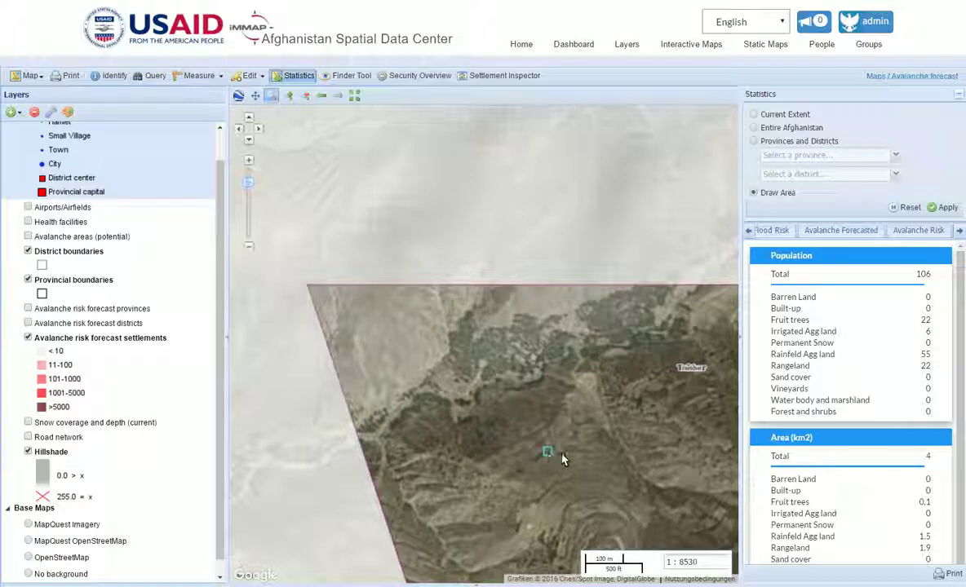
click(254, 95)
drag(685, 542, 547, 351)
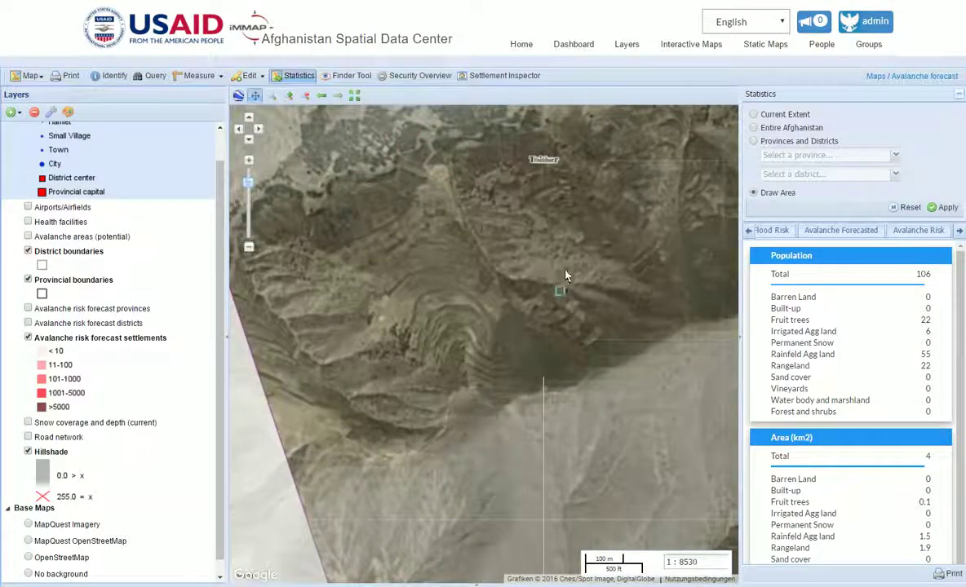
drag(567, 276, 456, 317)
drag(547, 147, 528, 155)
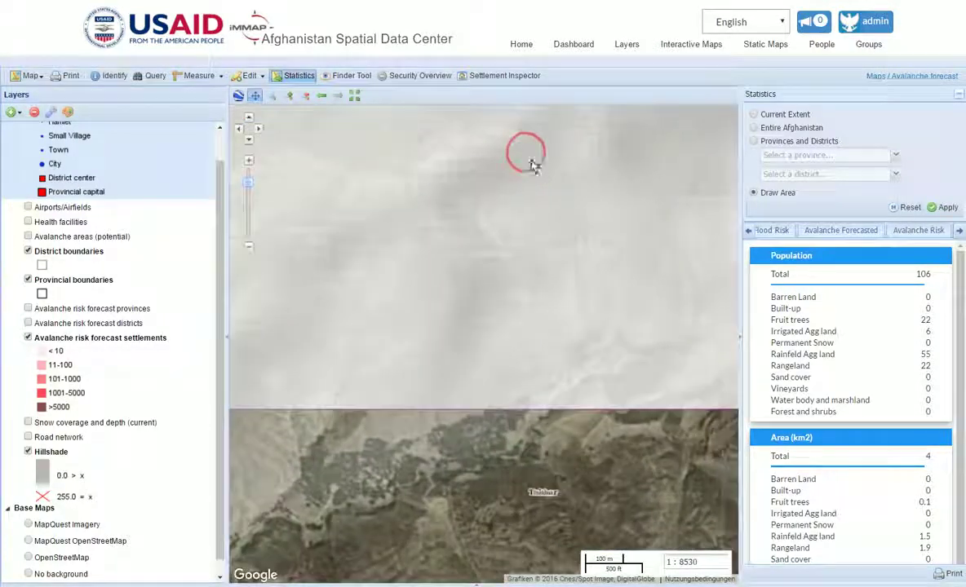
click(909, 207)
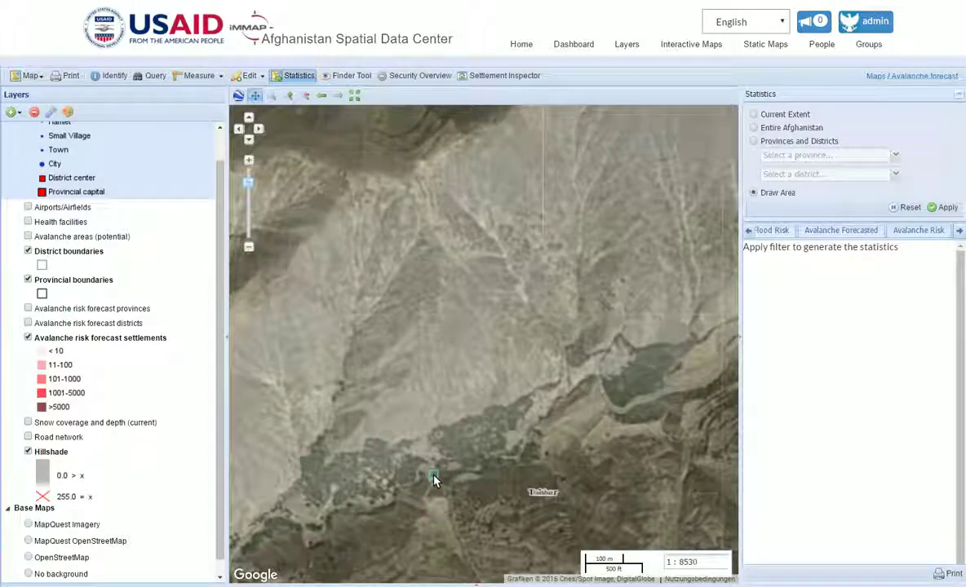
Examine the villages and terrain further southwest along the valley in the satellite imagery
click(372, 522)
drag(314, 519, 522, 382)
drag(354, 460, 587, 399)
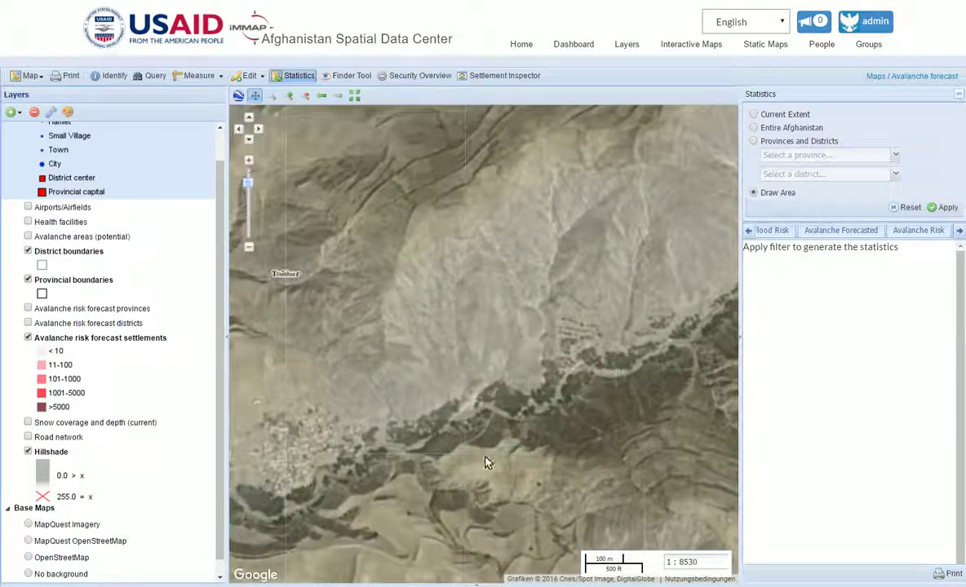
drag(439, 466, 590, 405)
drag(503, 434, 570, 405)
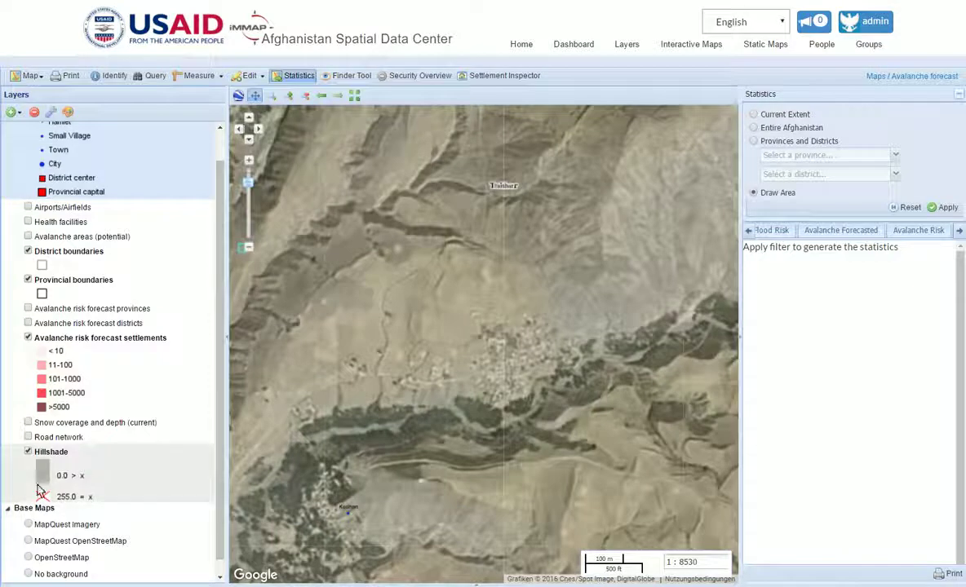
Set the base map back to No background over the wider area around the valley
click(29, 574)
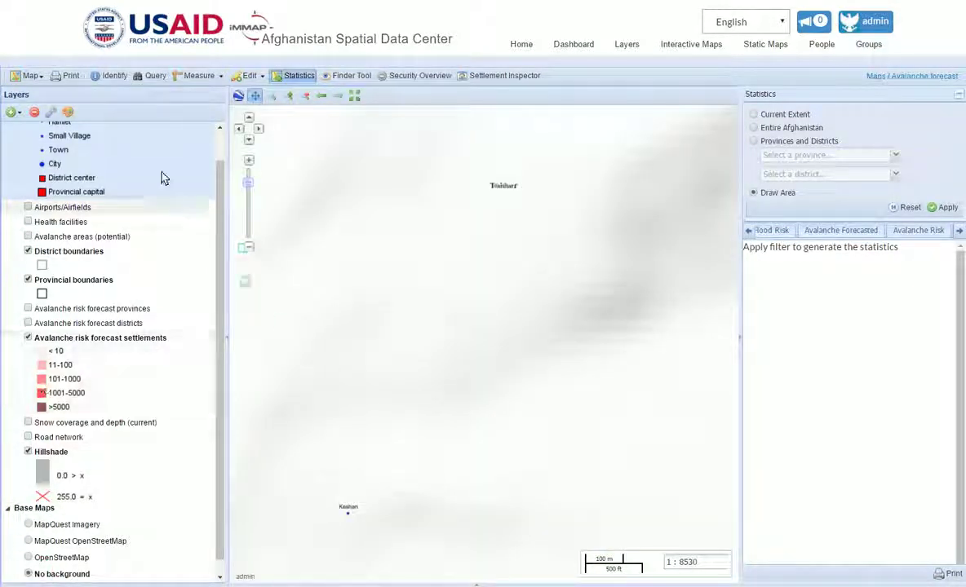
click(249, 249)
click(250, 249)
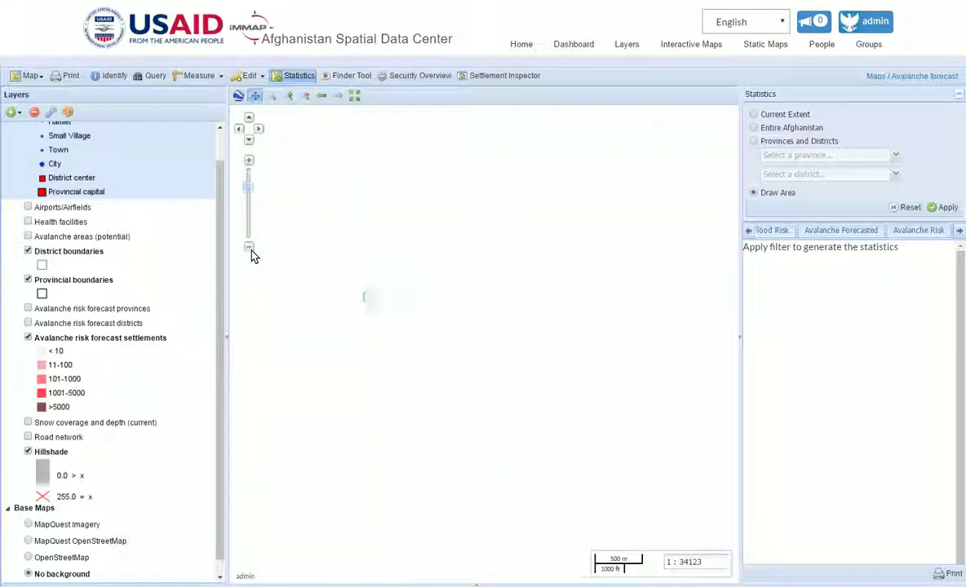
click(250, 248)
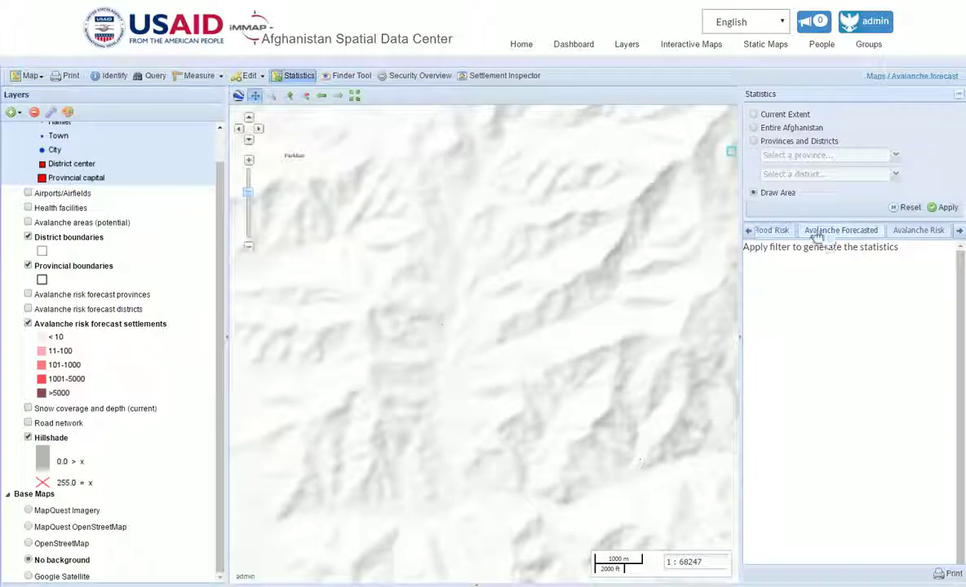
Generate statistics for Entire Afghanistan and review the Avalanche Forecasted and Flood Forecasted figures
click(943, 208)
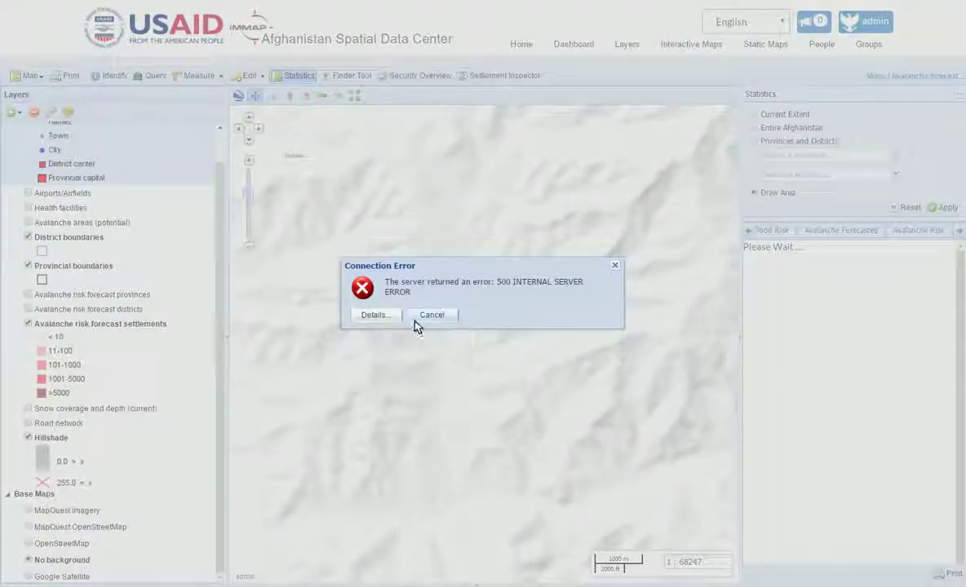
click(423, 318)
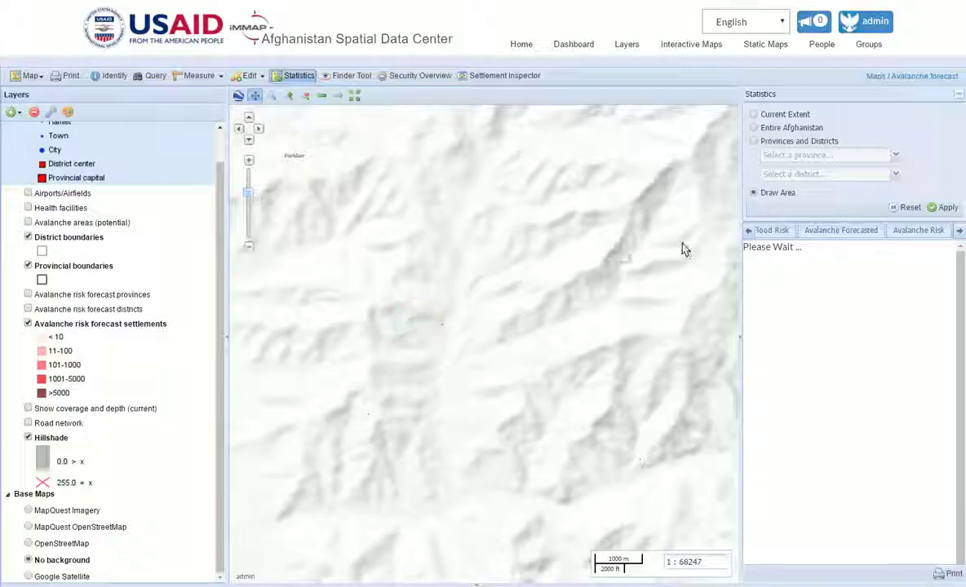
click(754, 128)
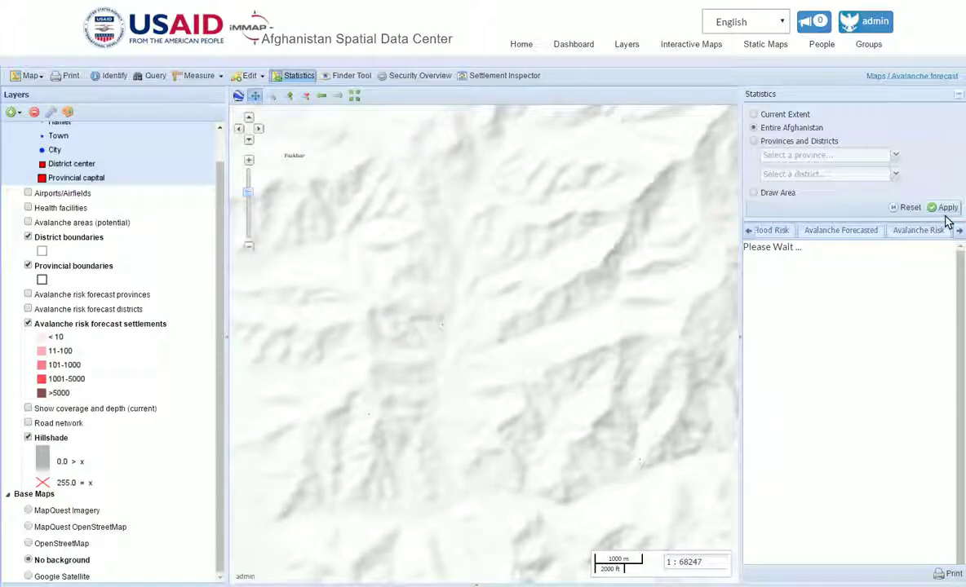
click(748, 231)
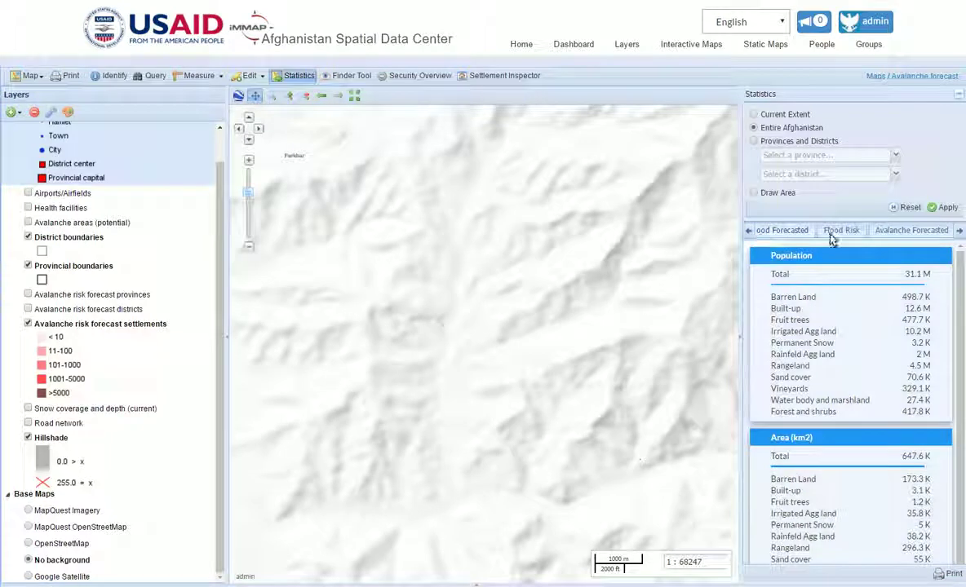
click(888, 235)
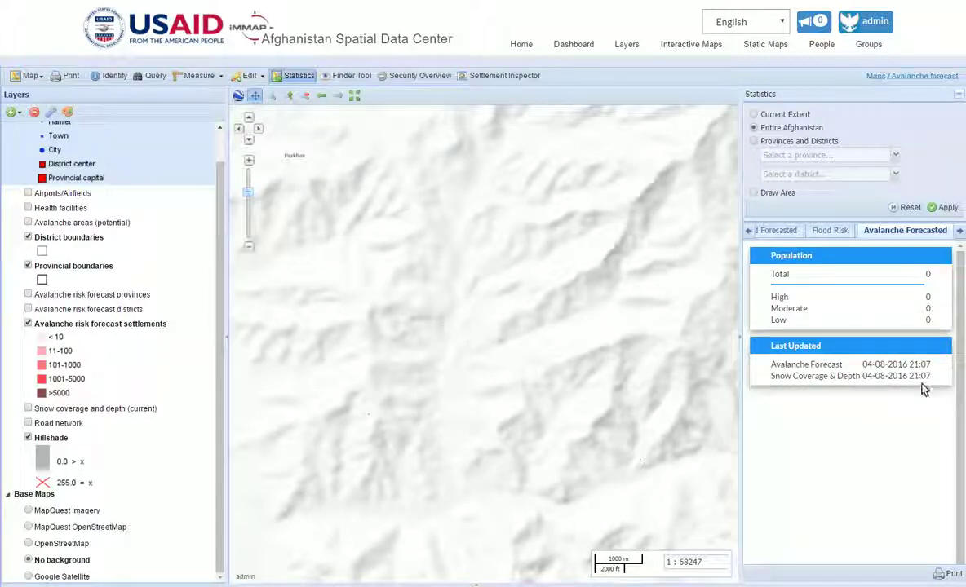
click(772, 232)
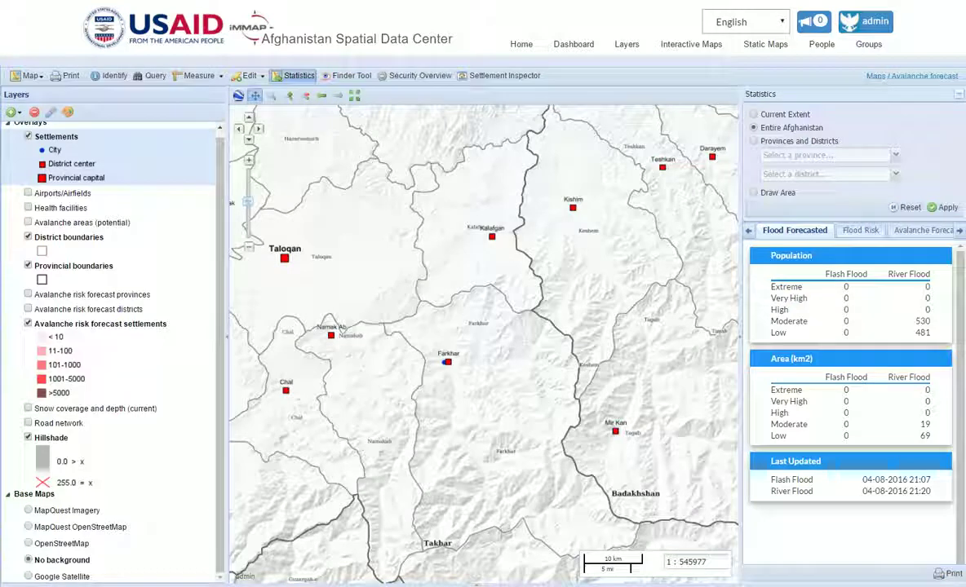
Inspect the Gadai Darah settlement in Farkhar district, Takhar, and review its snow cover calendar, including the April value
click(494, 76)
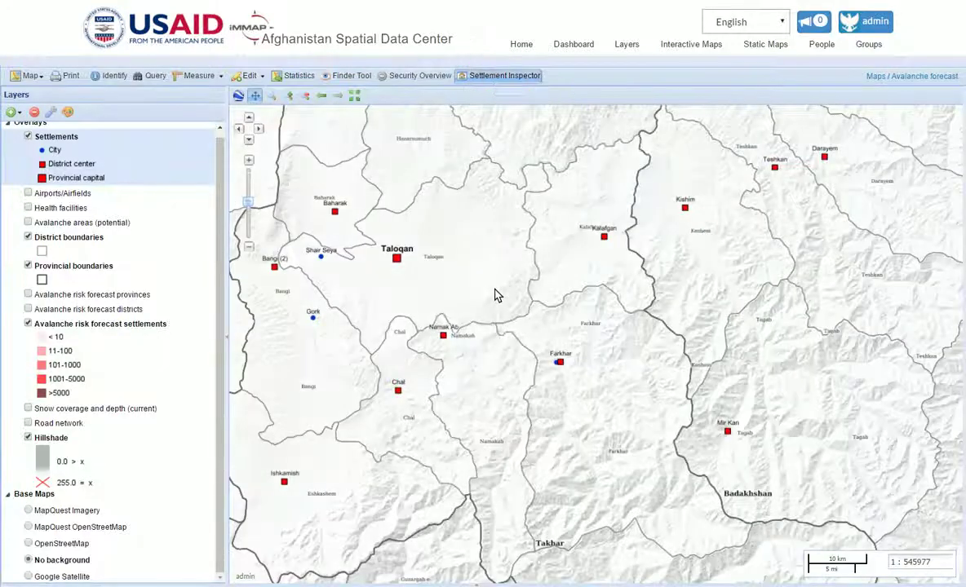
click(547, 340)
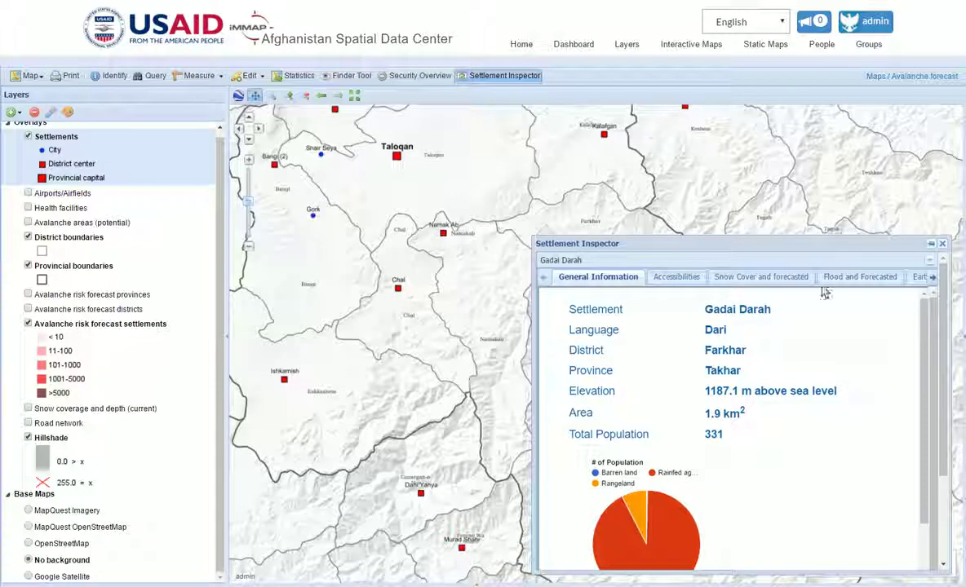
click(779, 278)
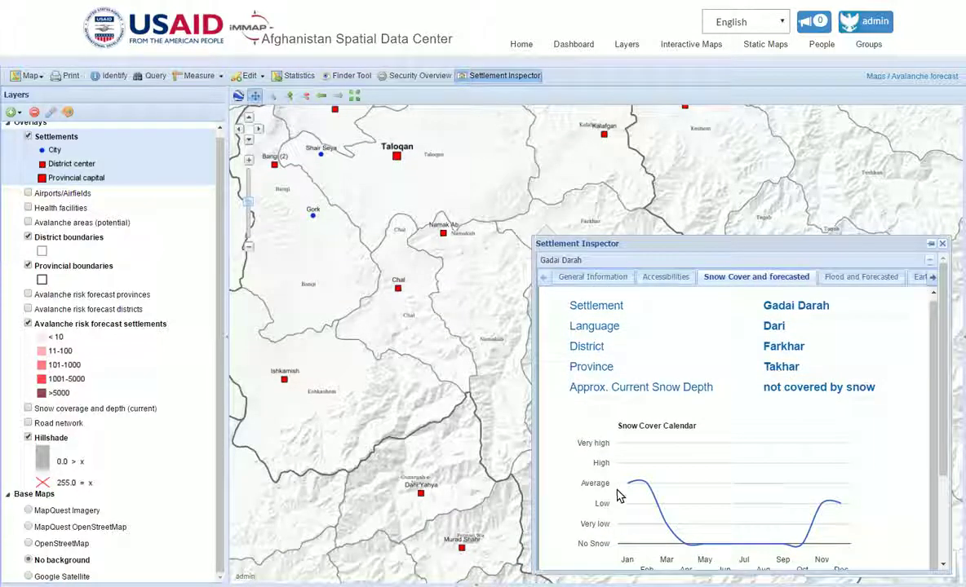
mouse_move(689, 547)
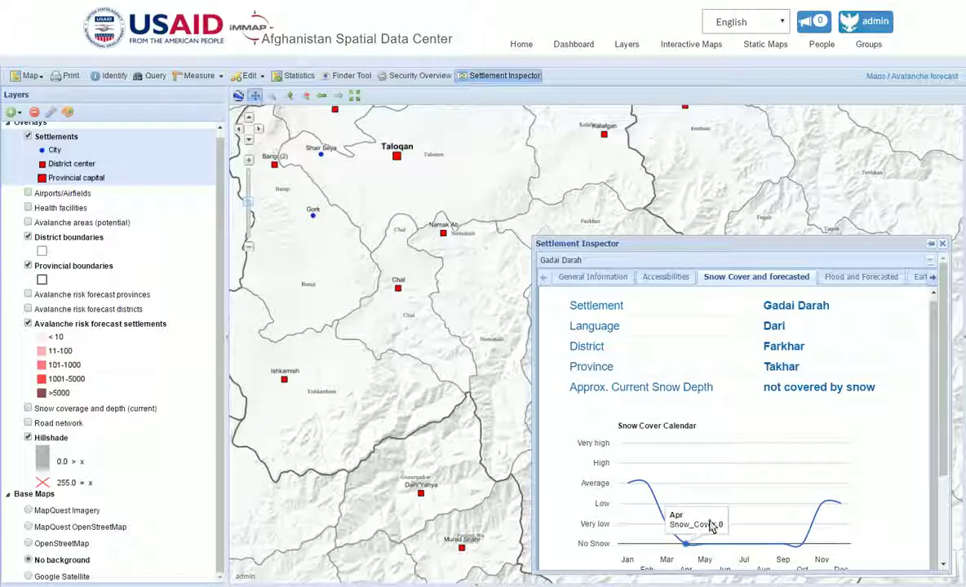
Close the Settlement Inspector results and open the Earthquake map from the interactive maps list
click(943, 245)
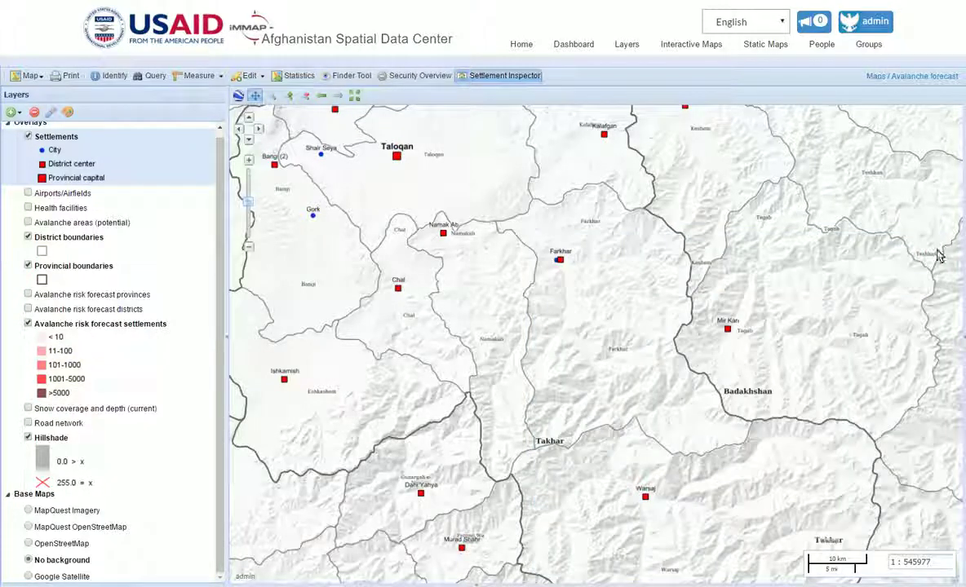
click(685, 49)
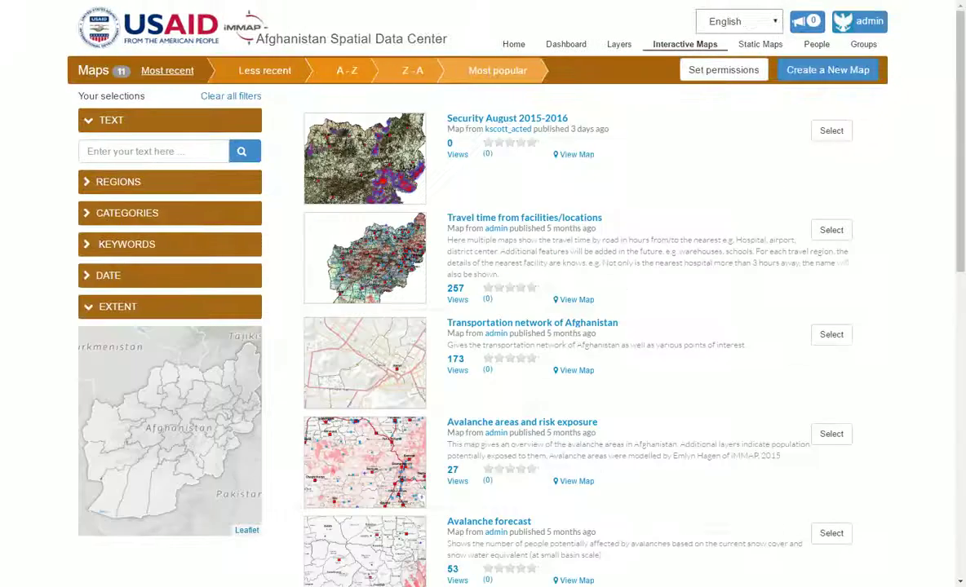
scroll(522, 425, down, 2)
scroll(526, 425, down, 1)
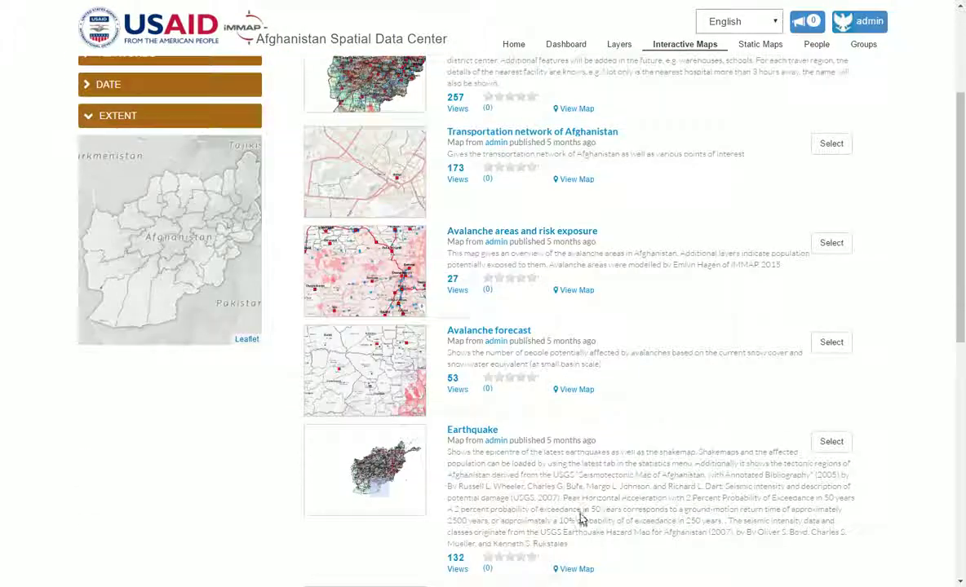
click(575, 566)
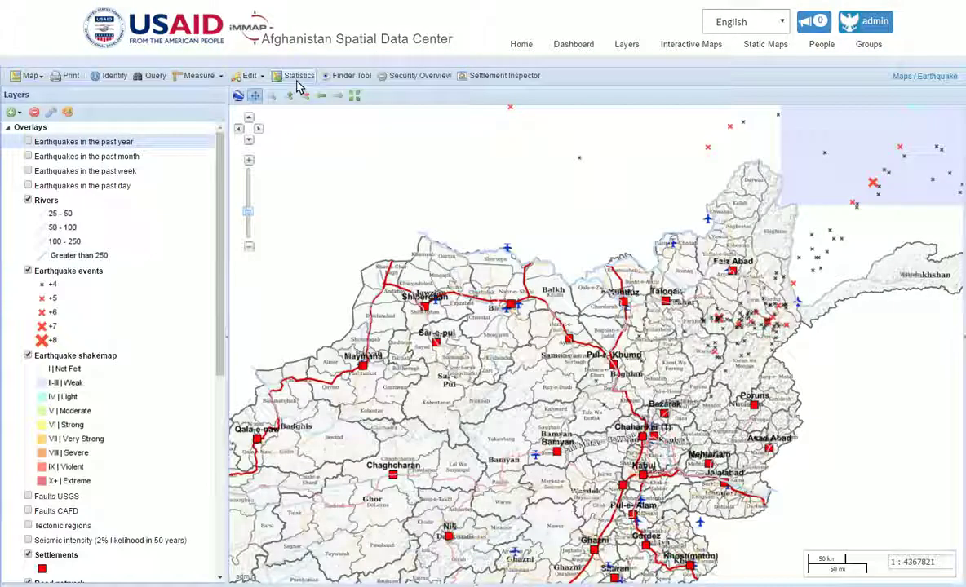
Open the statistics for the Earthquake map, show the whole country on the map, and bring up the Earthquake statistics
click(278, 76)
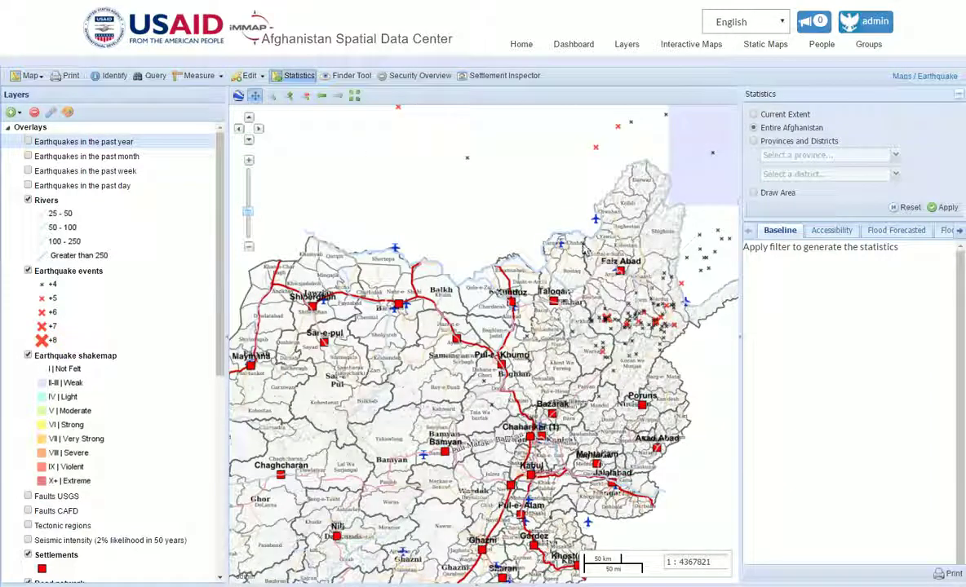
click(308, 97)
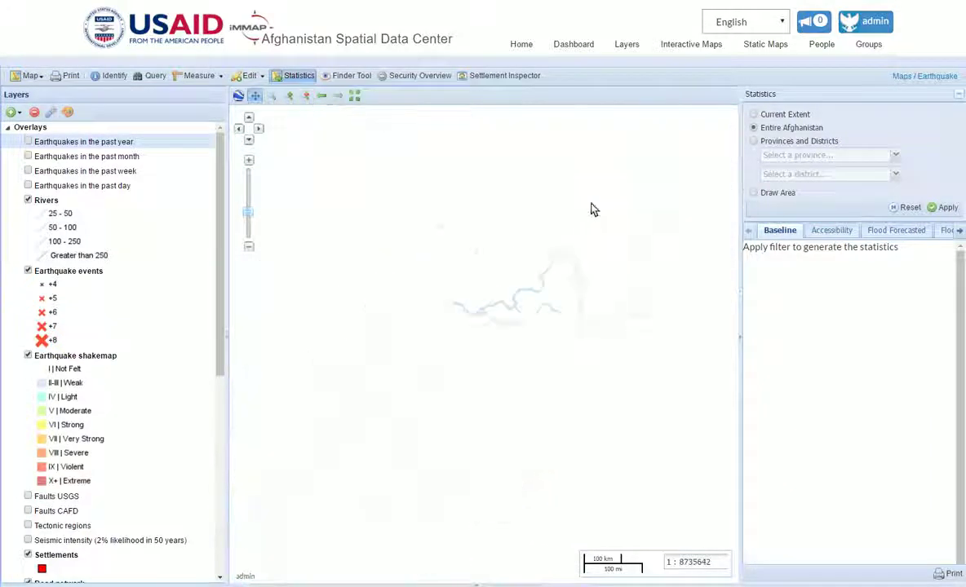
click(959, 230)
click(959, 232)
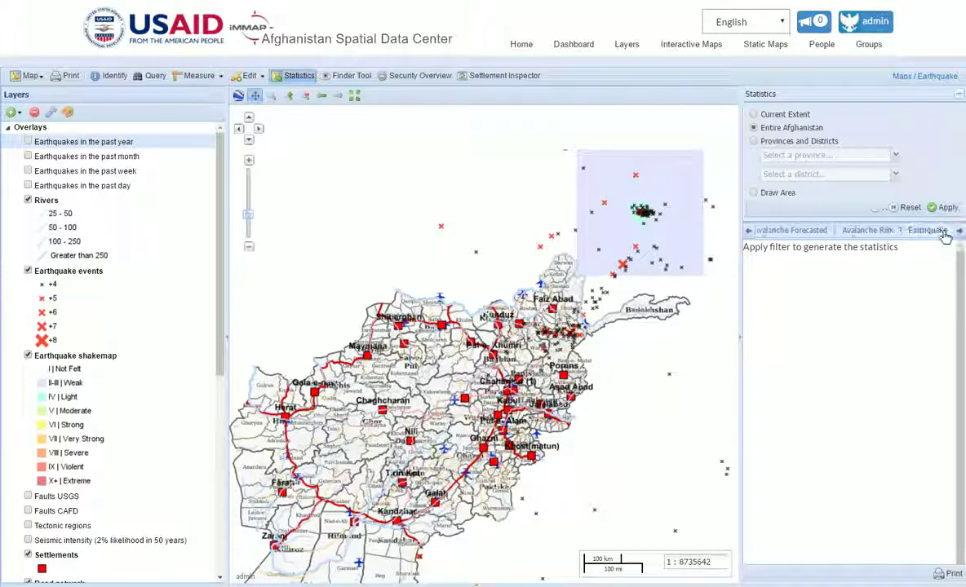
click(926, 230)
Load the shakemap and exposure statistics for the M 7.5 earthquake 45km E of Farkhar, Afghanistan, dated 26-10-2015
click(944, 249)
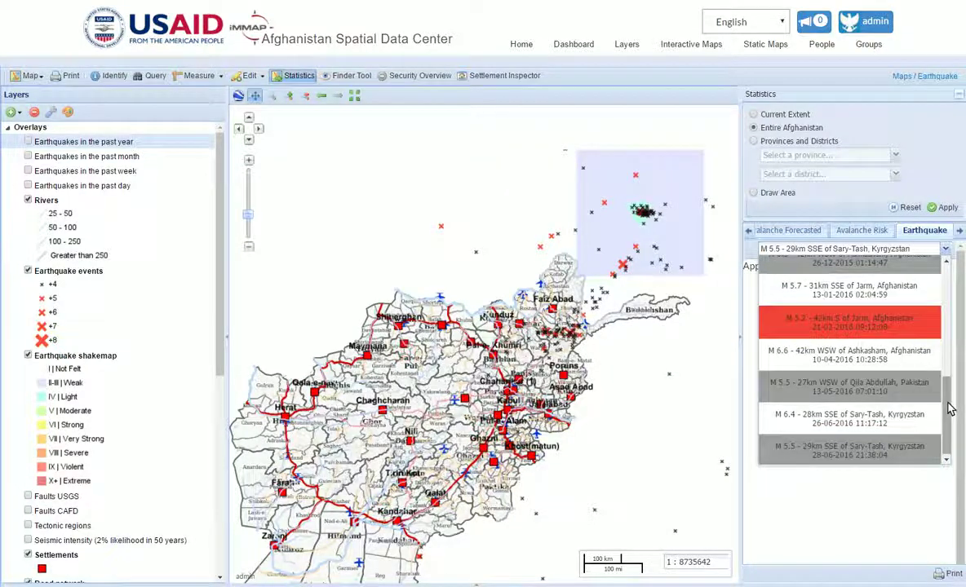
drag(950, 400, 950, 339)
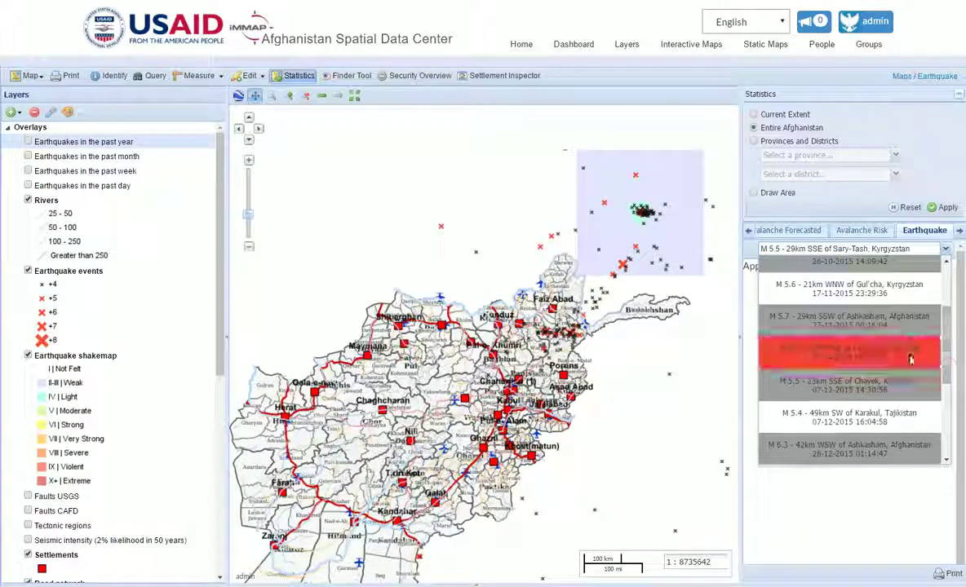
scroll(889, 326, up, 1)
click(888, 324)
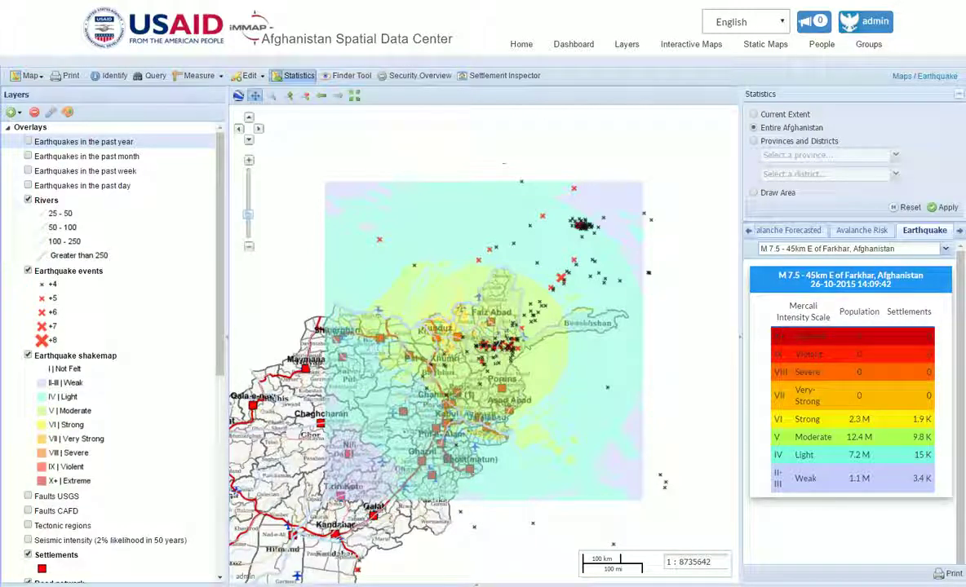
Zoom the map in on northeastern Afghanistan to examine the shakemap intensity zones around Kunduz, Taloqan and Faiz Abad
click(271, 95)
drag(368, 254, 519, 376)
drag(335, 217, 628, 472)
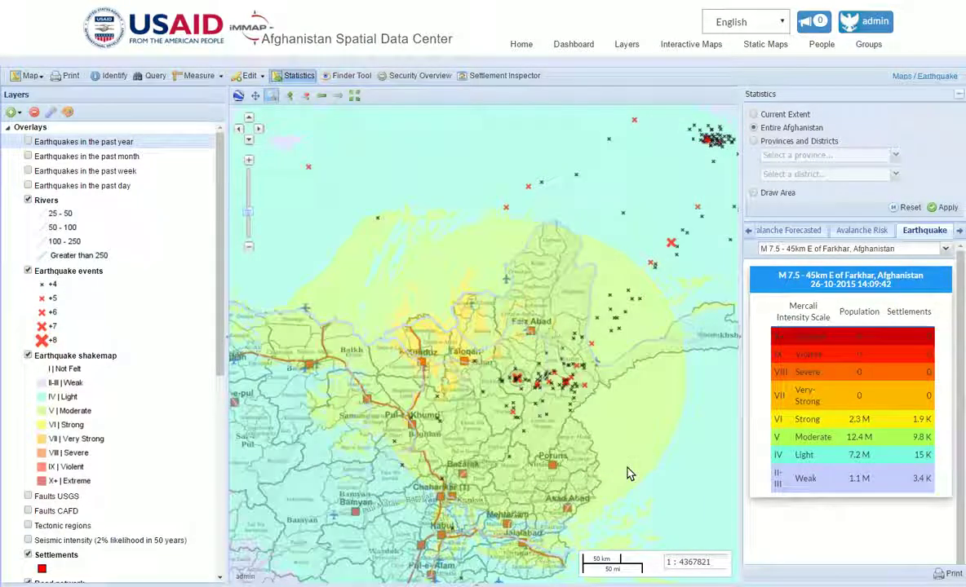